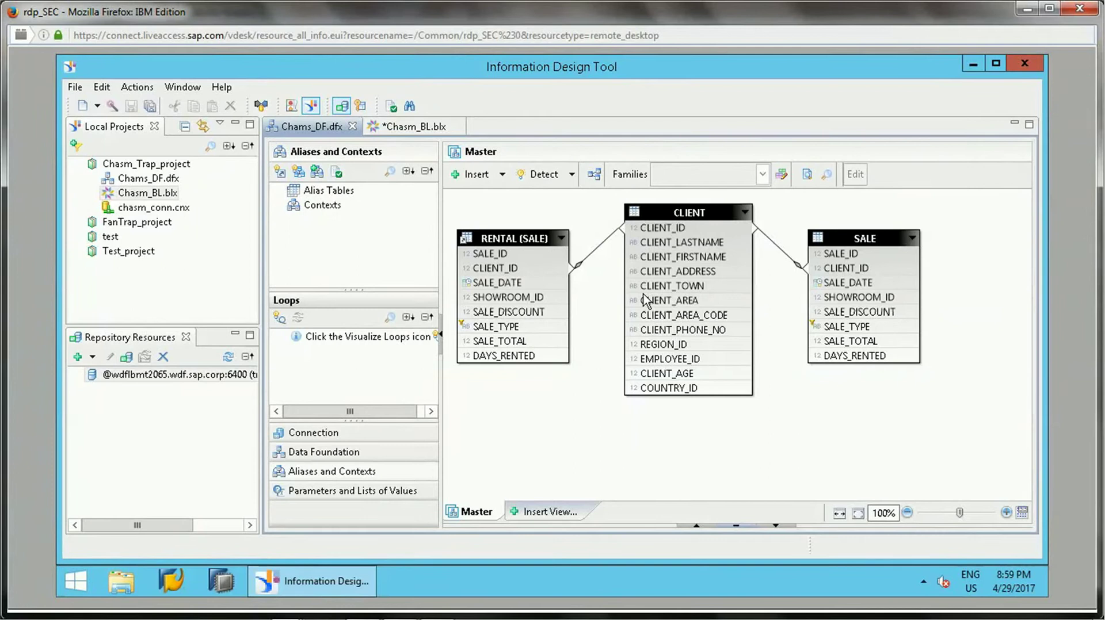
Step: Check that the CLIENT–RENTAL (SALE) and CLIENT–SALE joins both have 1,n cardinality
{"action": "left_click", "coordinate": [700, 216]}
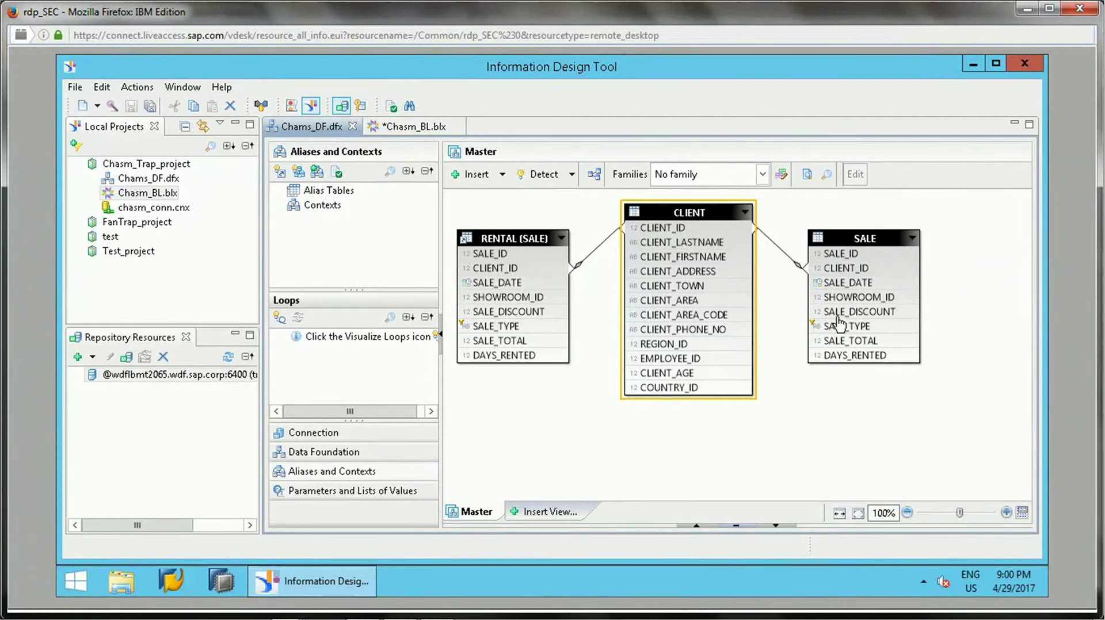
{"action": "mouse_move", "coordinate": [848, 334]}
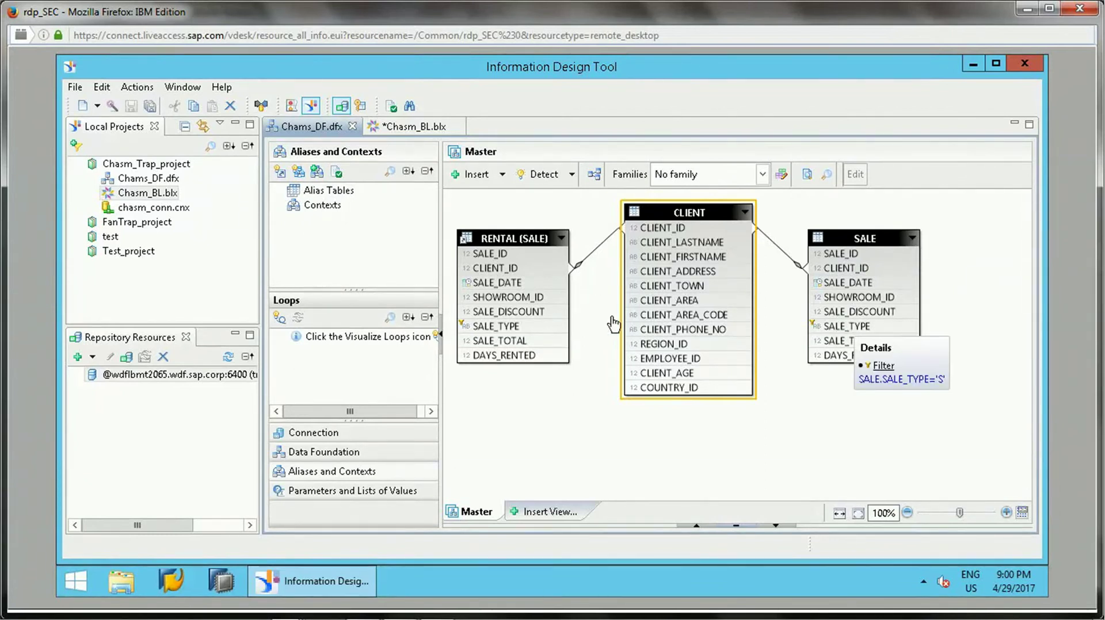
{"action": "double_click", "coordinate": [593, 259]}
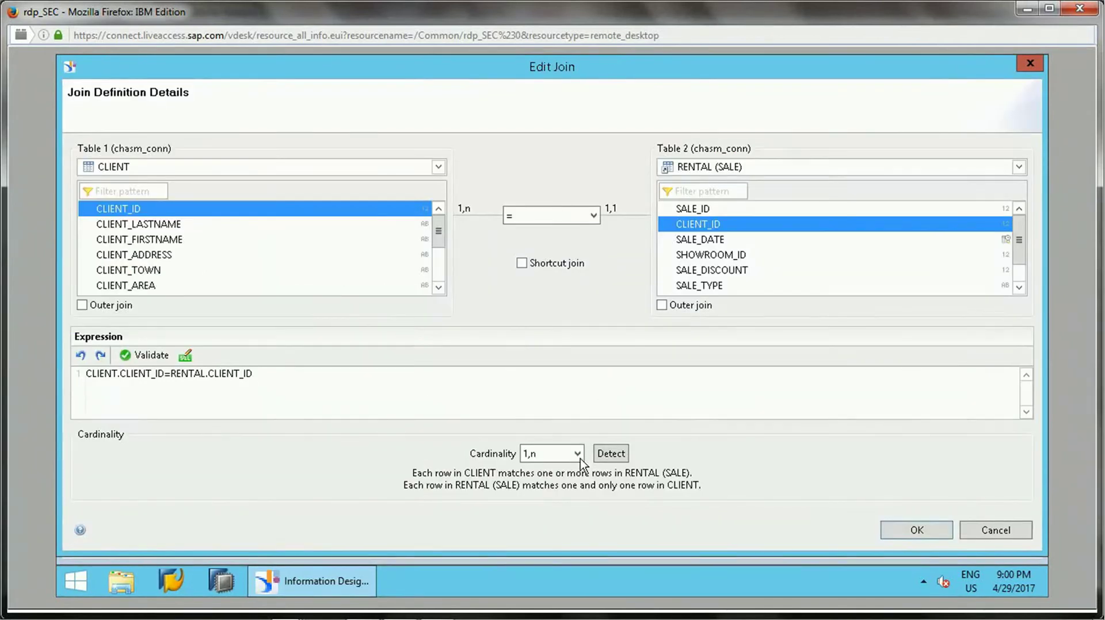
{"action": "left_click", "coordinate": [992, 528]}
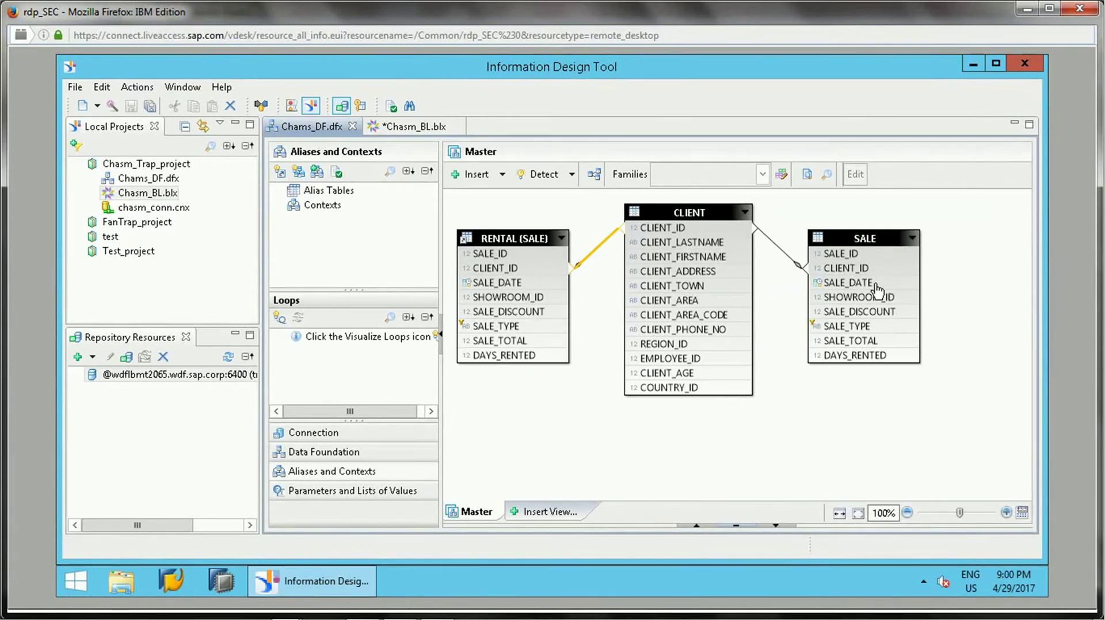
{"action": "double_click", "coordinate": [787, 261]}
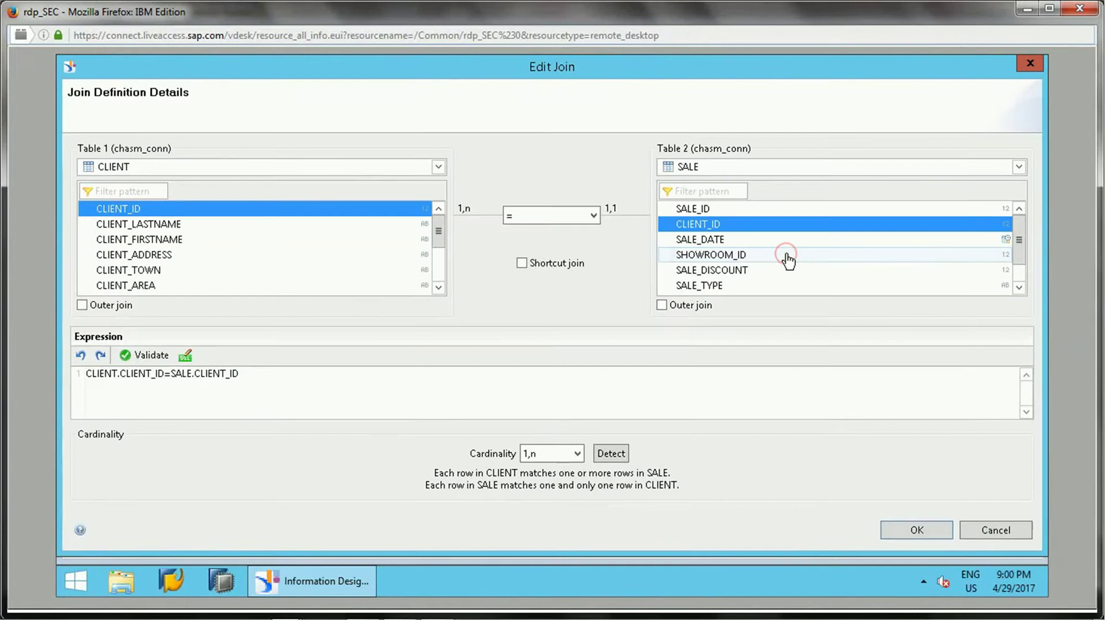
{"action": "left_click", "coordinate": [916, 530]}
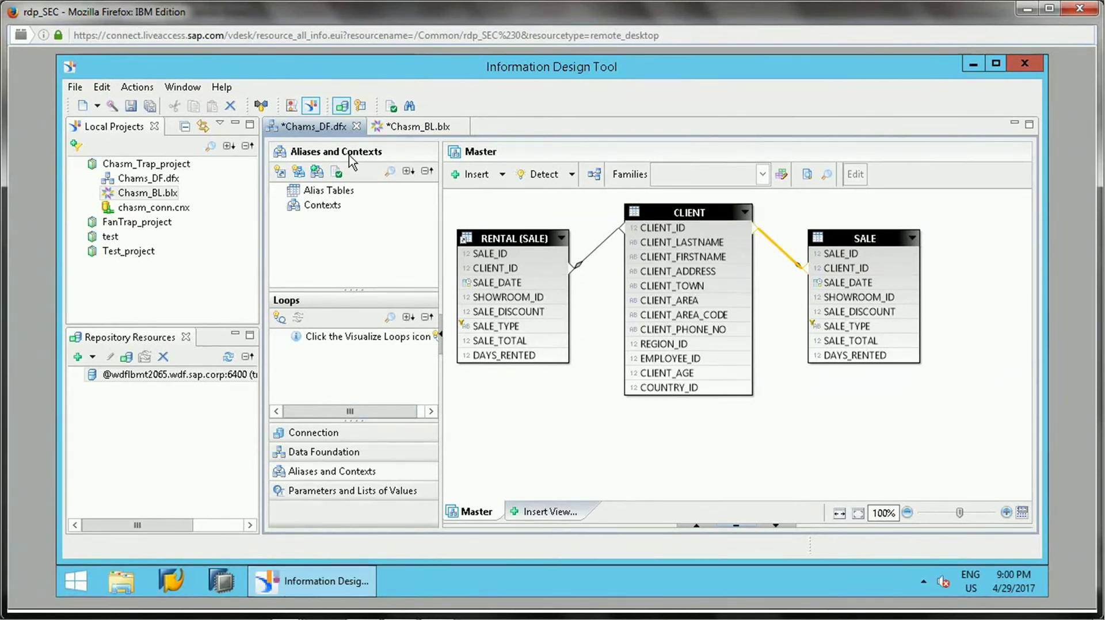
Step: Switch to the Chasm_BL business layer and save it
{"action": "left_click", "coordinate": [130, 107]}
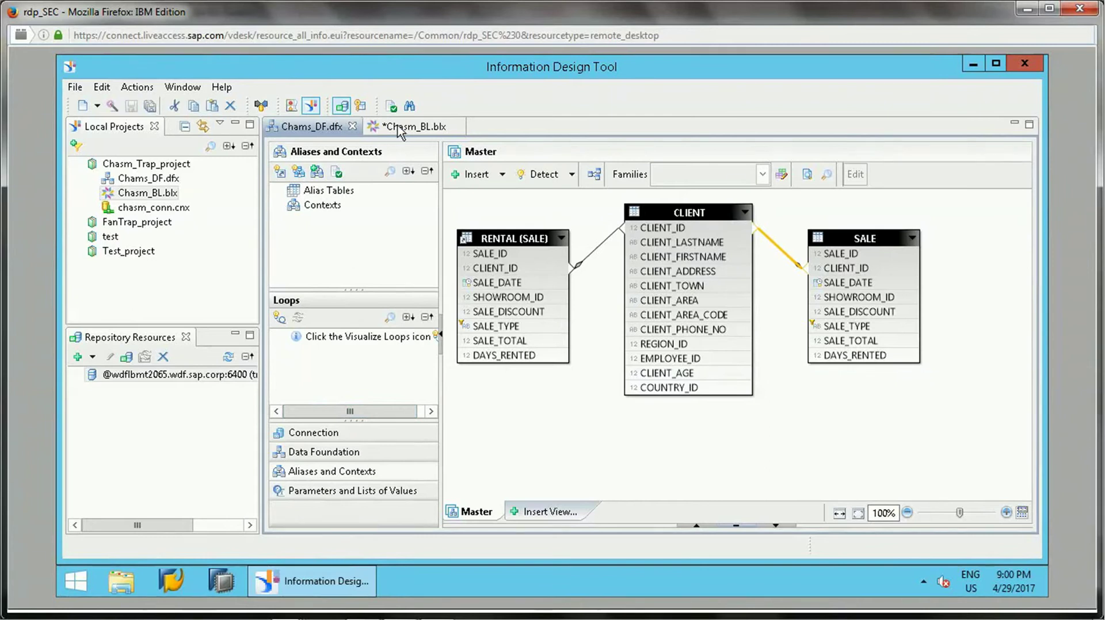
{"action": "left_click", "coordinate": [403, 126]}
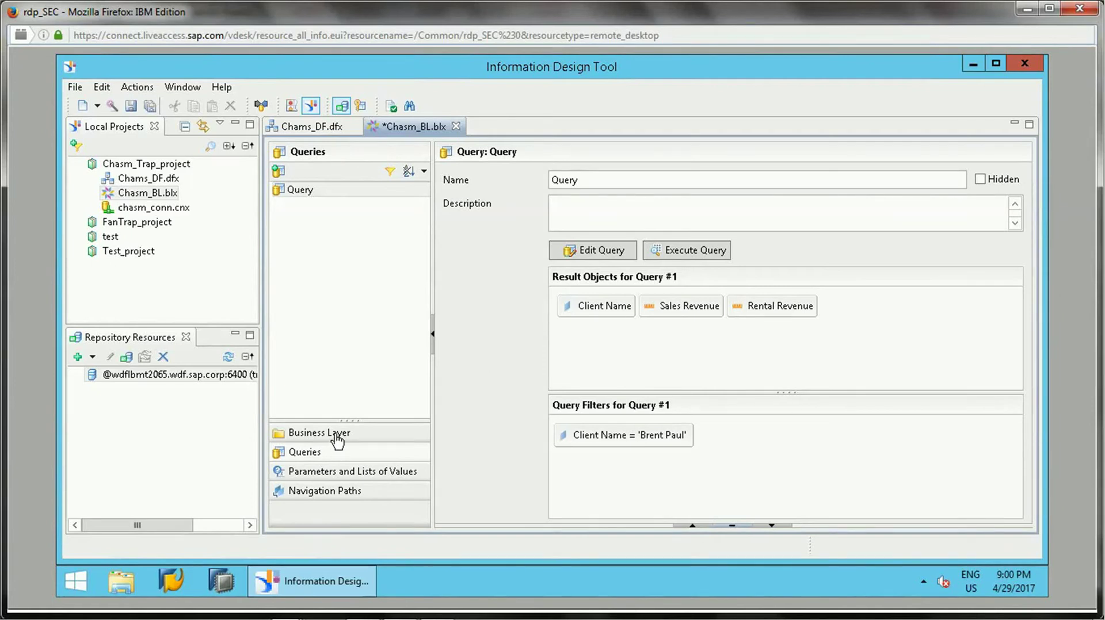
{"action": "left_click", "coordinate": [131, 108]}
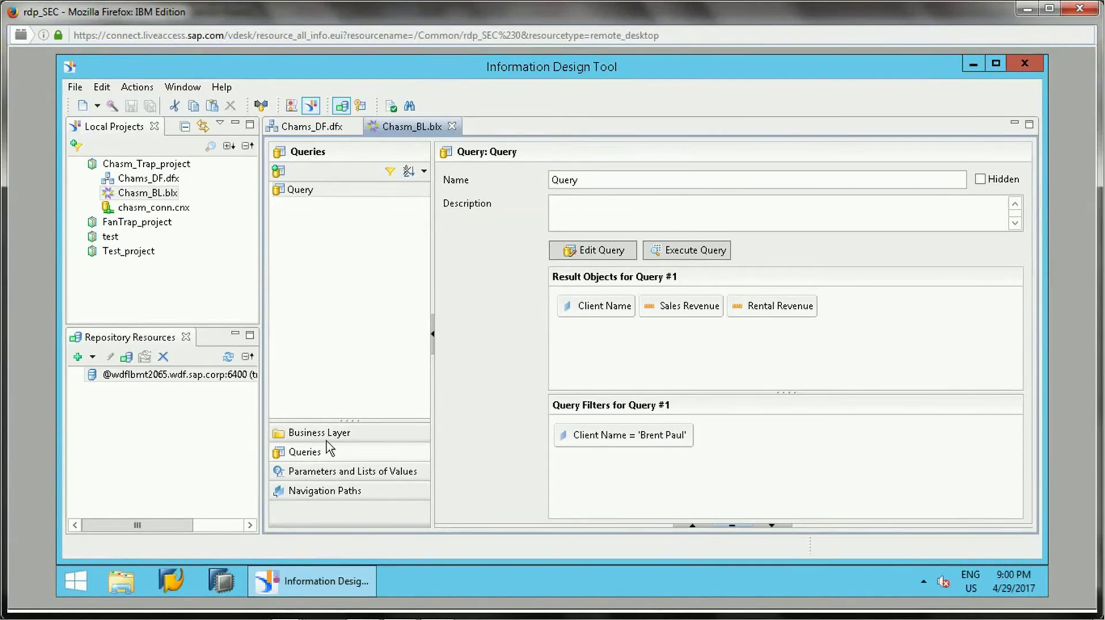
Step: Review the Client Name, SALE Date, Rental Date, Sales Revenue and Rental Revenue definitions
{"action": "left_click", "coordinate": [322, 434]}
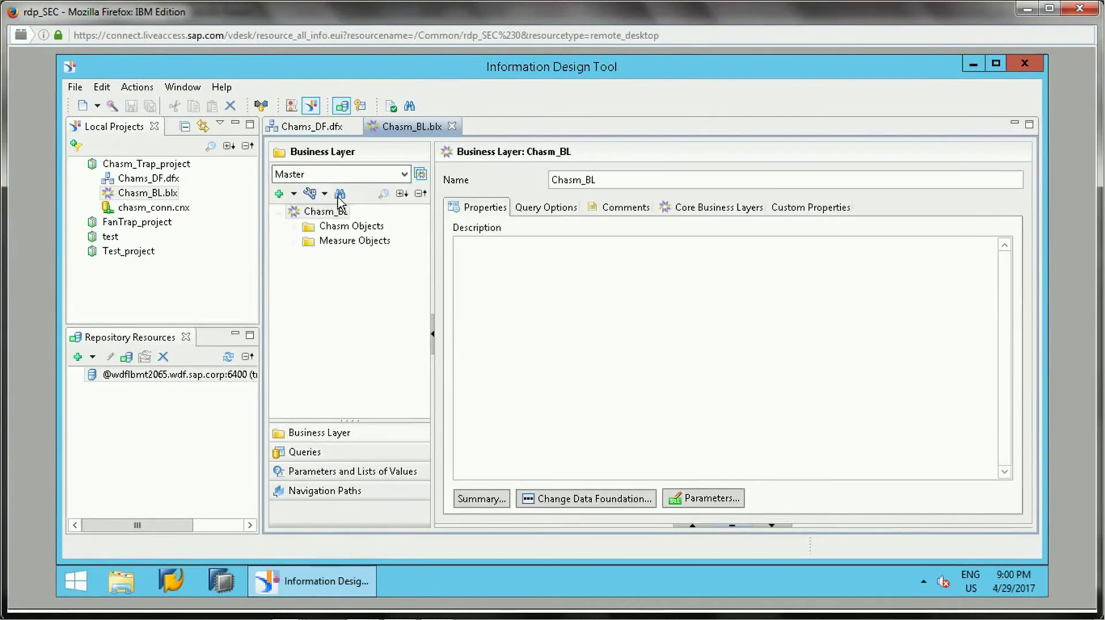
{"action": "left_click", "coordinate": [294, 226]}
{"action": "left_click", "coordinate": [294, 285]}
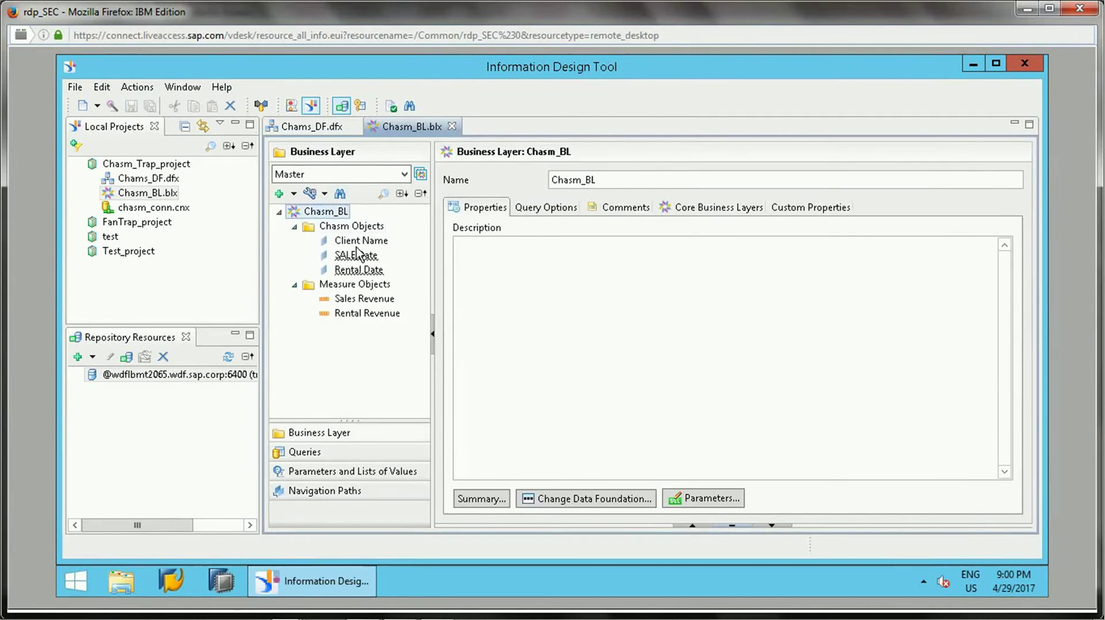
{"action": "left_click", "coordinate": [359, 242]}
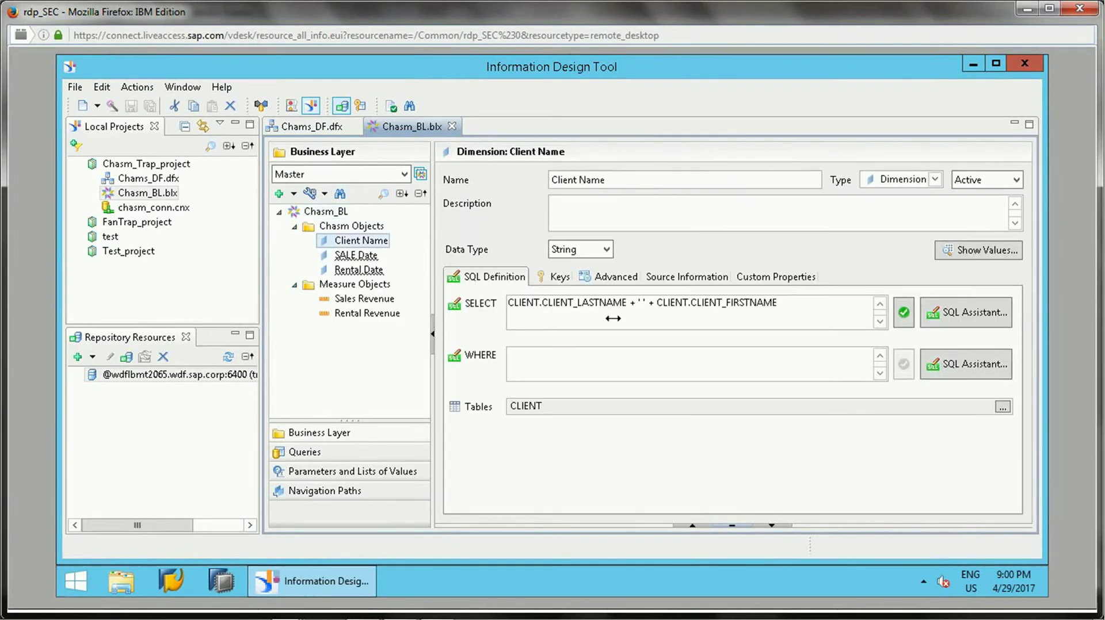
{"action": "left_click", "coordinate": [355, 256]}
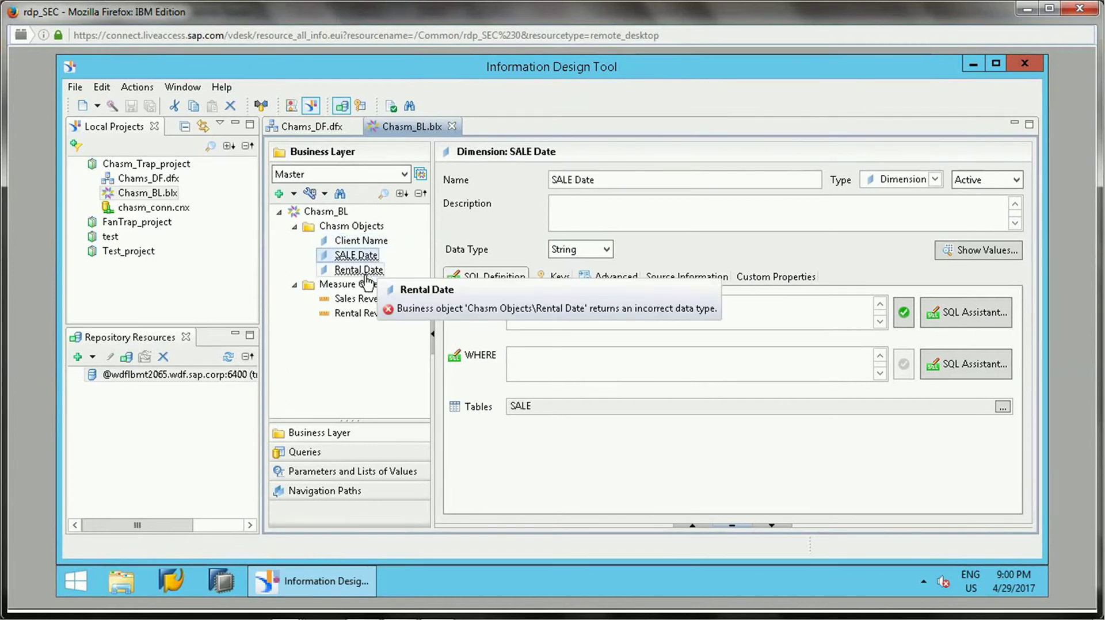
{"action": "left_click", "coordinate": [359, 270]}
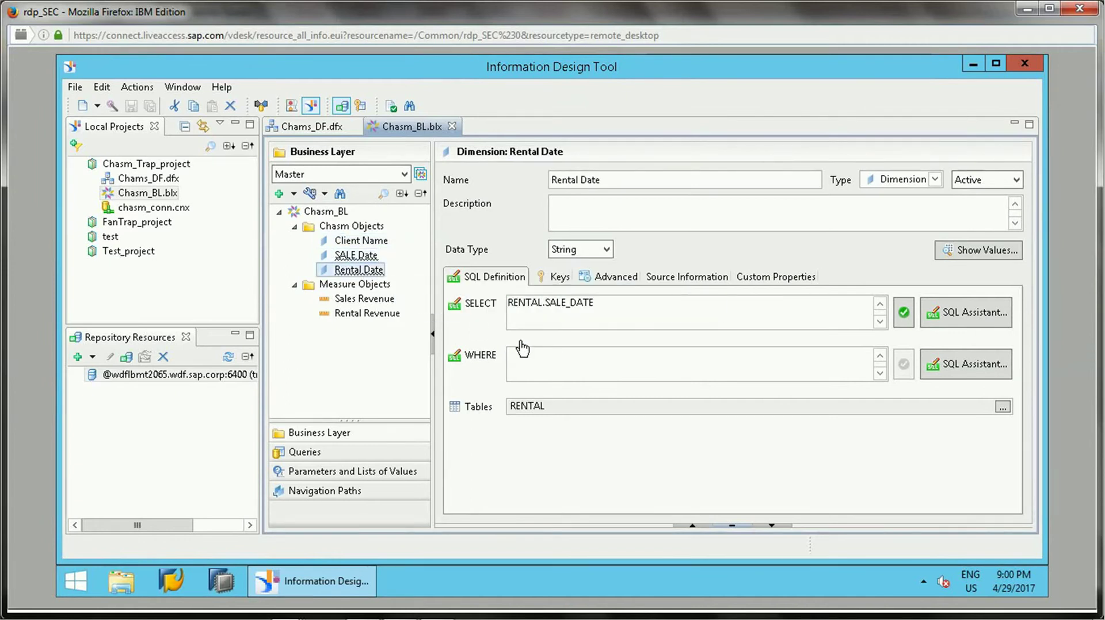
{"action": "left_click", "coordinate": [363, 299]}
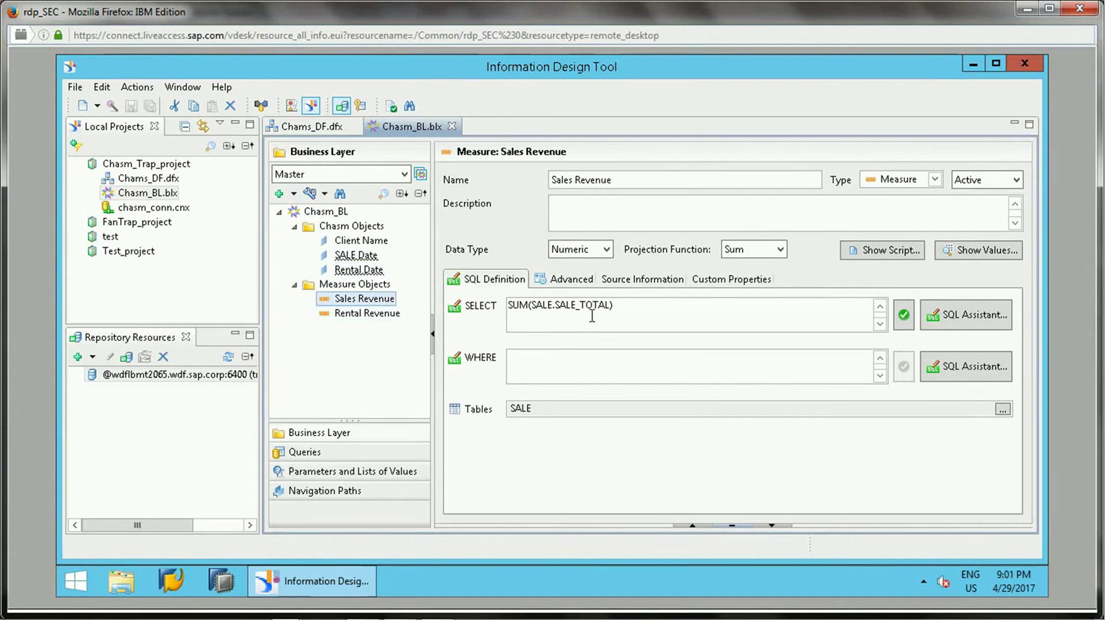
{"action": "left_click", "coordinate": [358, 315]}
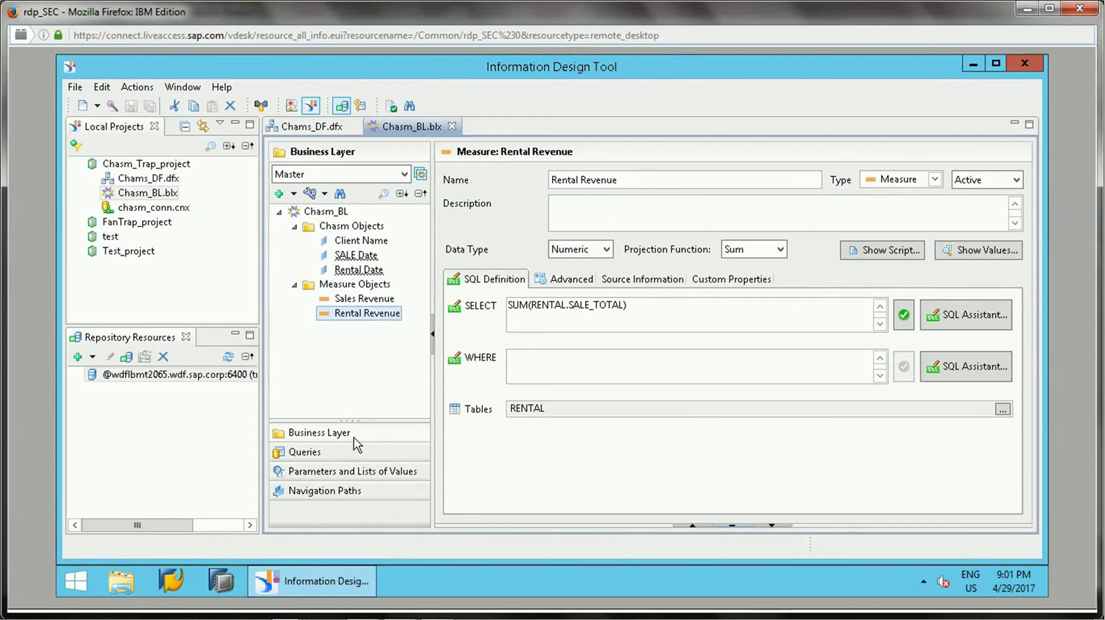
{"action": "left_click", "coordinate": [325, 458]}
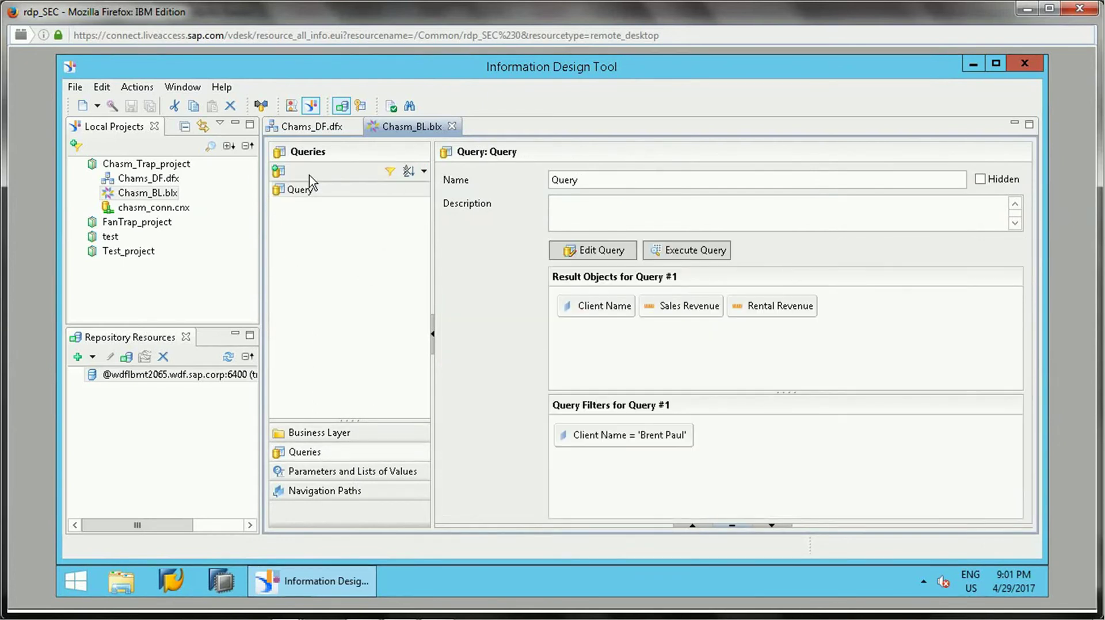
Step: Build a new query returning Client Name and Sales Revenue and preview its rows
{"action": "left_click", "coordinate": [278, 172]}
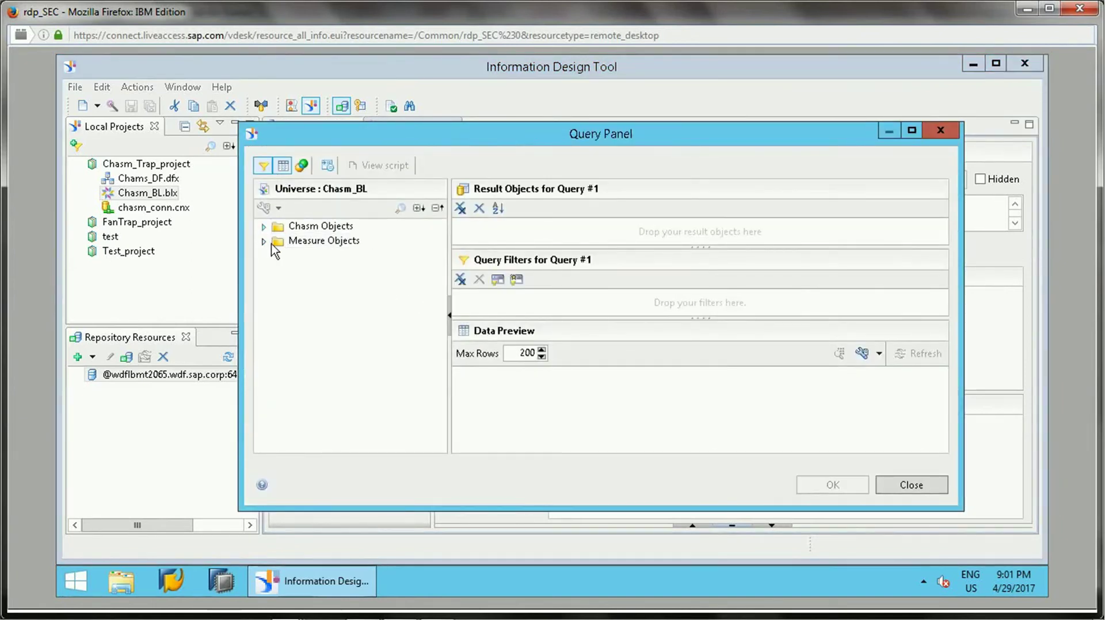
{"action": "left_click", "coordinate": [264, 226]}
{"action": "double_click", "coordinate": [322, 241]}
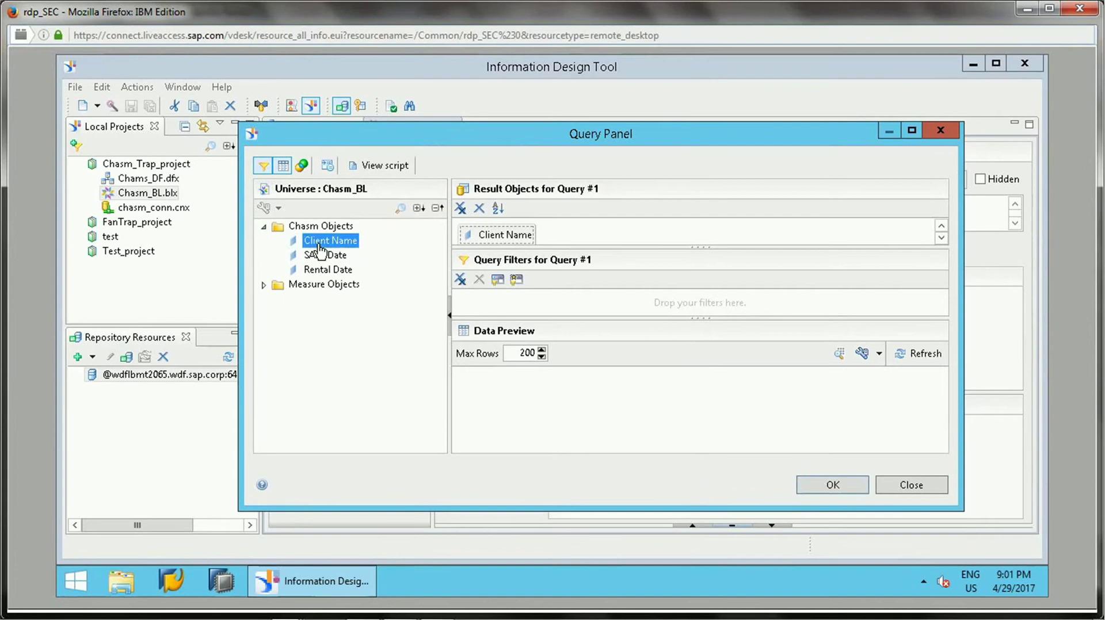
{"action": "left_click", "coordinate": [264, 285]}
{"action": "left_click", "coordinate": [332, 298]}
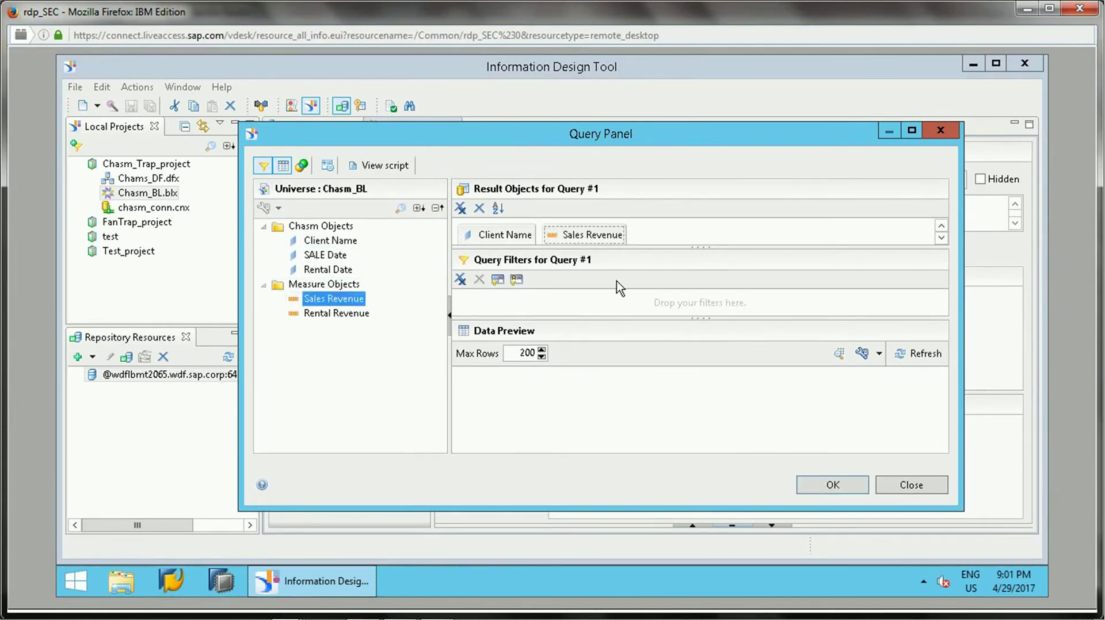
{"action": "left_click", "coordinate": [925, 353]}
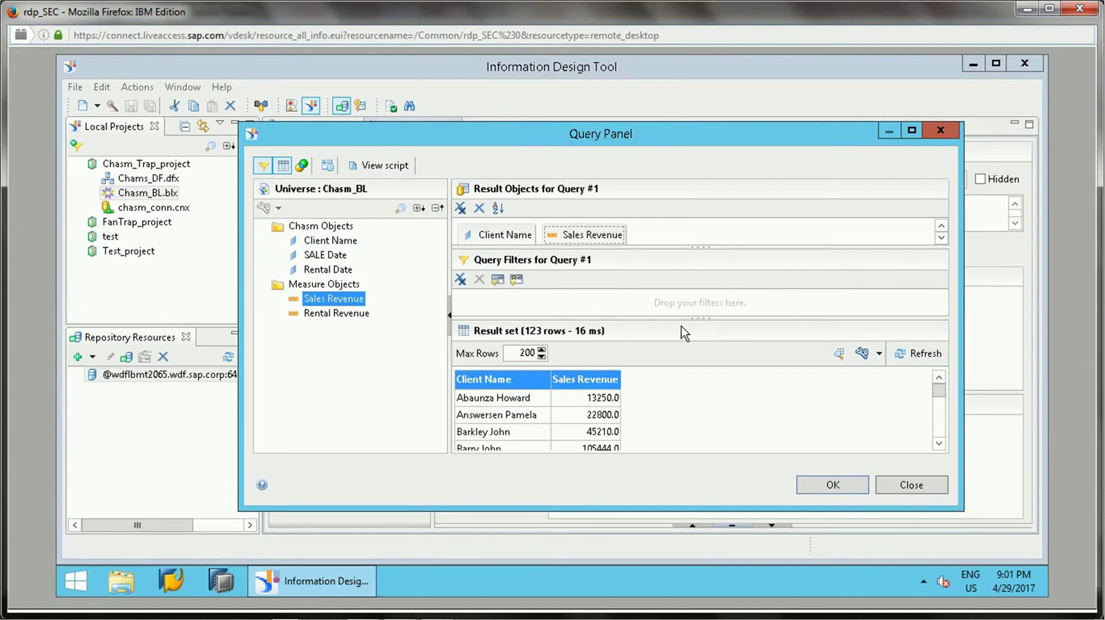
Step: Filter Client Name to one client from the list and refresh the results
{"action": "left_click_drag", "start_coordinate": [688, 333], "coordinate": [687, 336]}
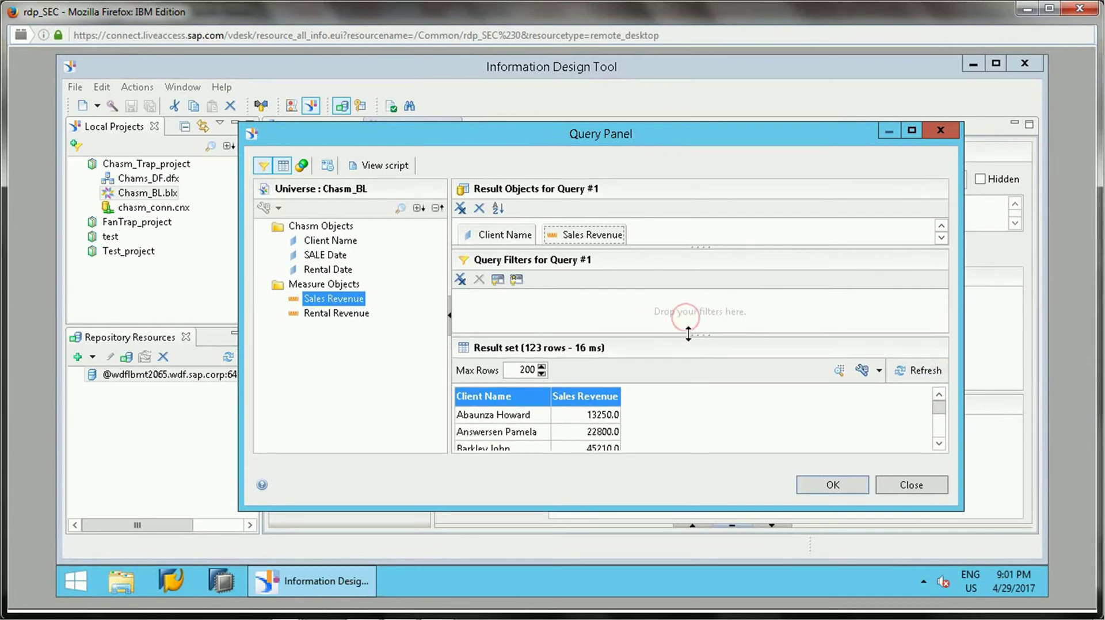
{"action": "left_click_drag", "start_coordinate": [516, 310], "coordinate": [575, 311]}
{"action": "left_click", "coordinate": [748, 310]}
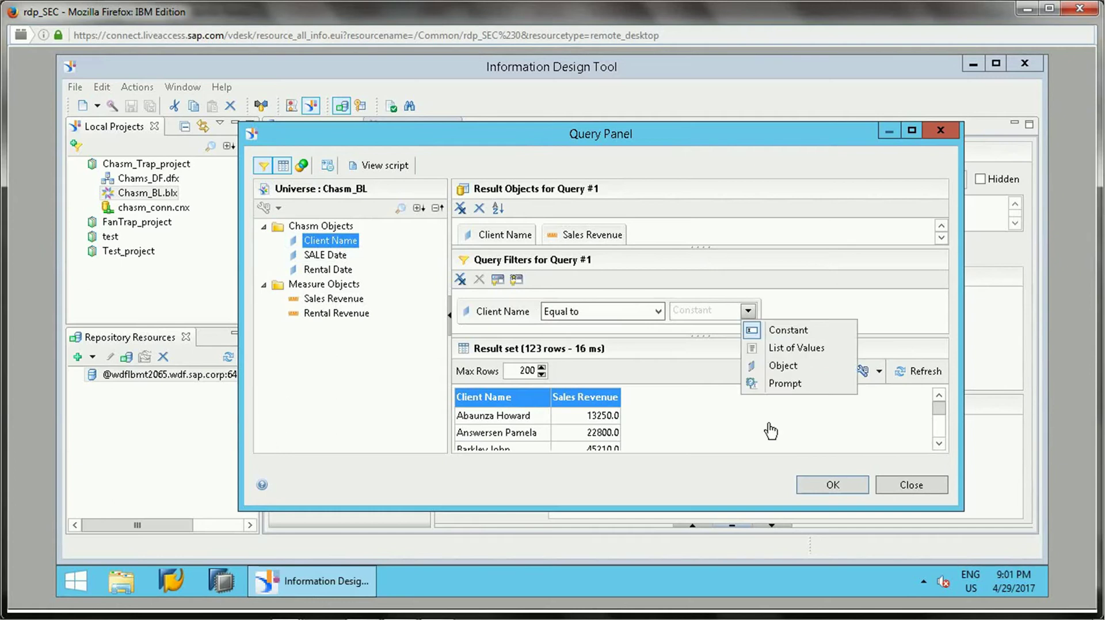
{"action": "left_click", "coordinate": [797, 348]}
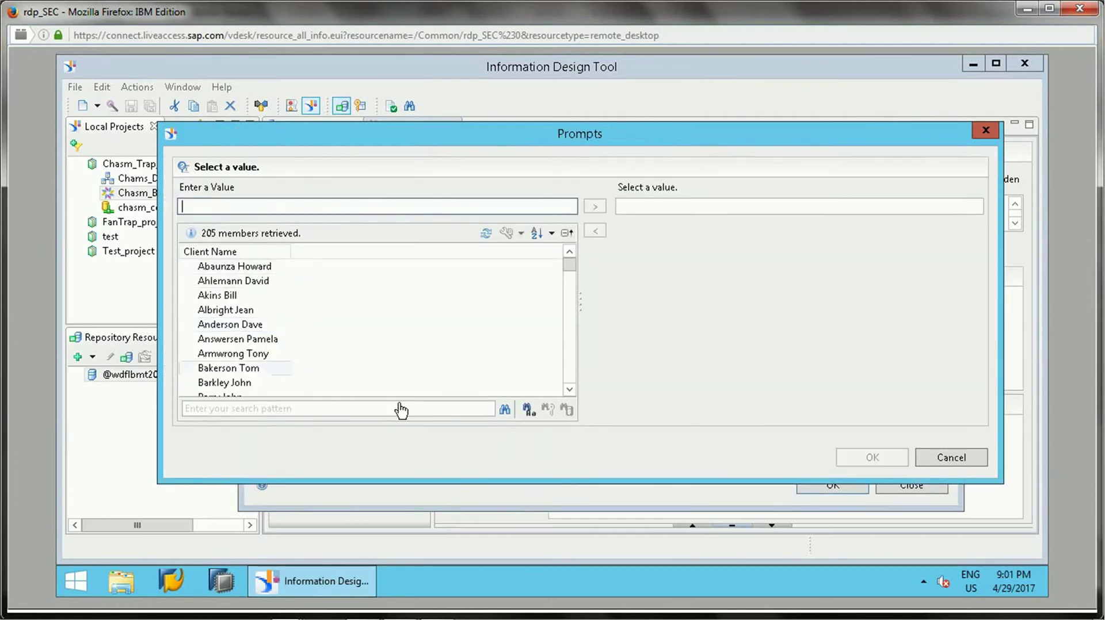
{"action": "scroll", "coordinate": [572, 274], "scroll_direction": "down", "scroll_amount": 6}
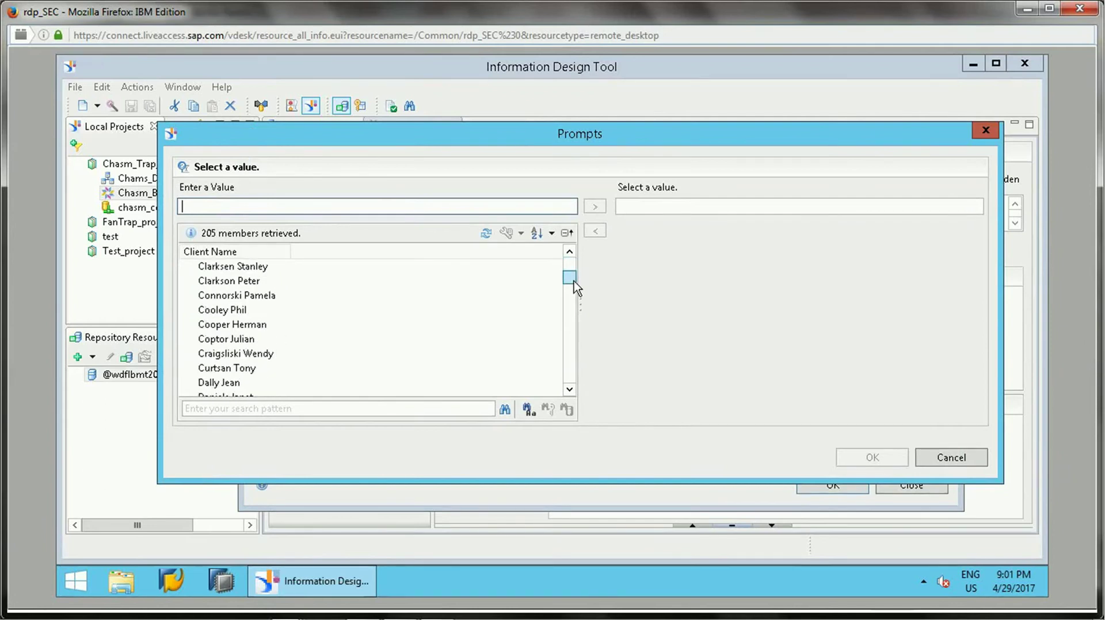
{"action": "scroll", "coordinate": [572, 280], "scroll_direction": "up", "scroll_amount": 4}
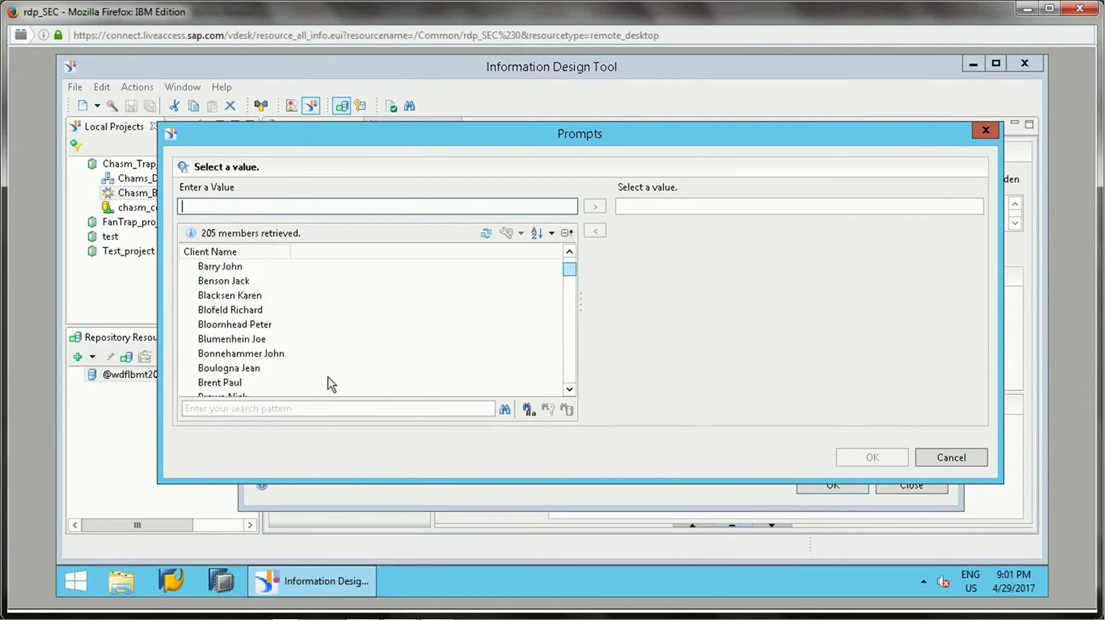
{"action": "double_click", "coordinate": [224, 382]}
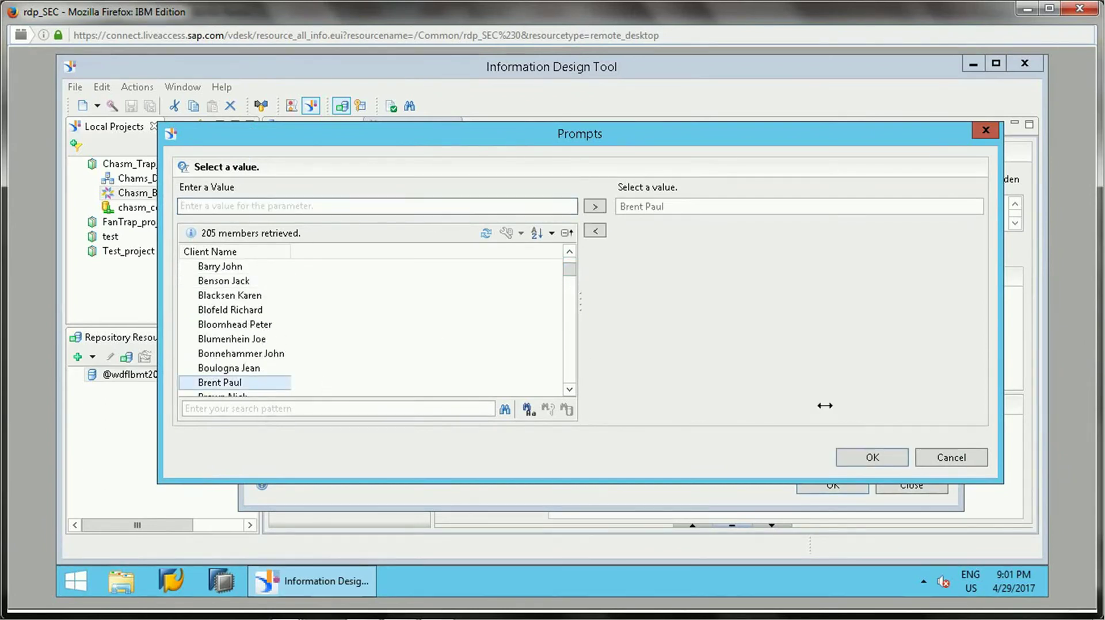
{"action": "left_click", "coordinate": [868, 459]}
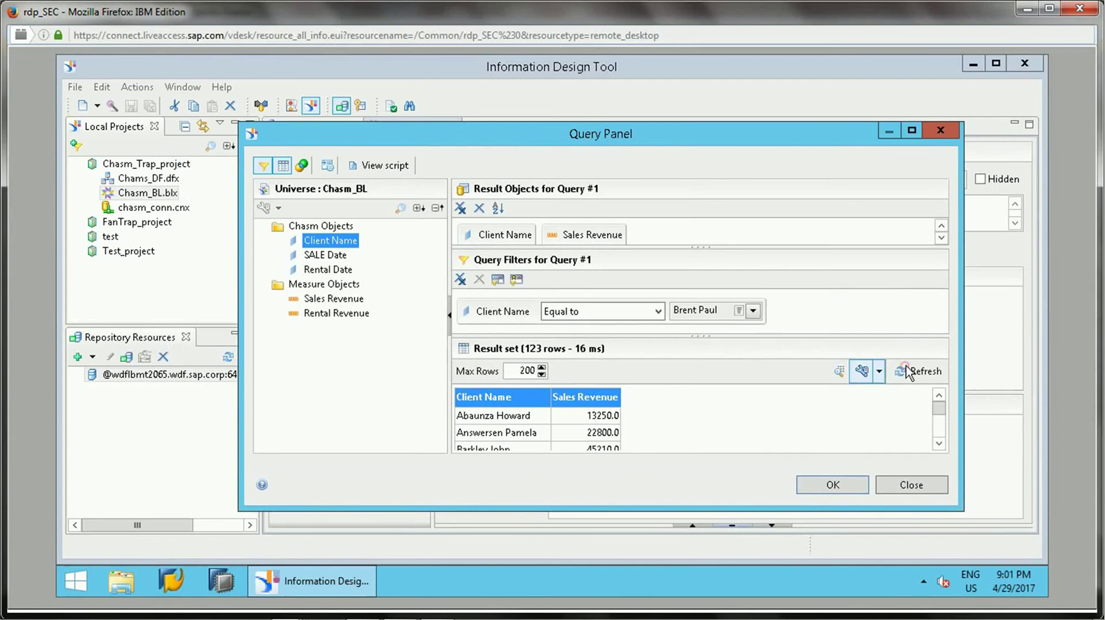
{"action": "left_click", "coordinate": [919, 371]}
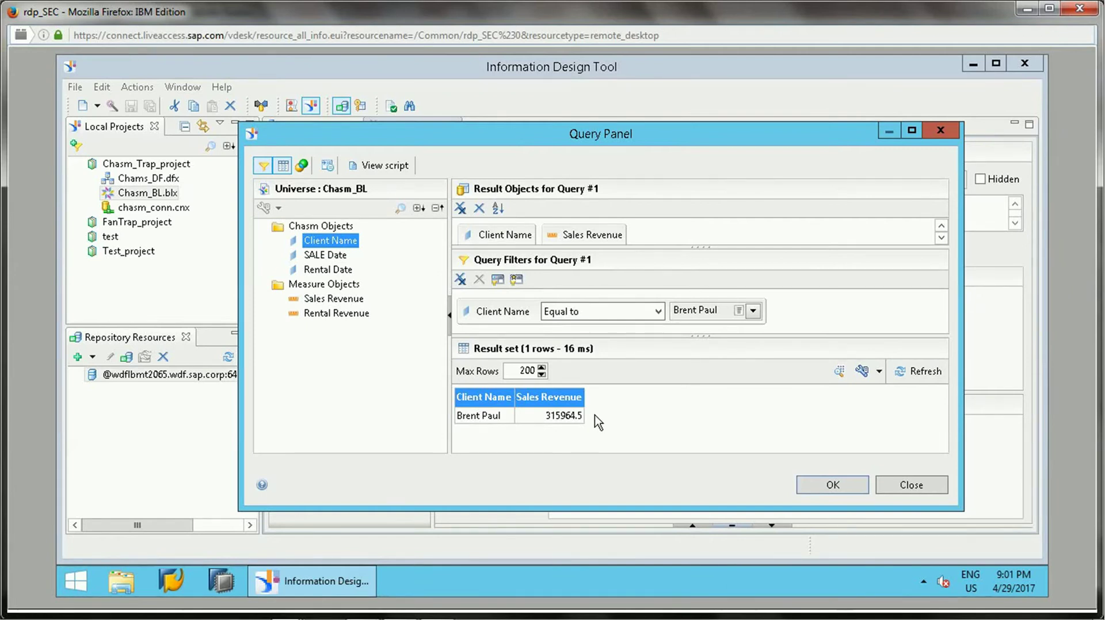
Step: Swap Sales Revenue for Rental Revenue, run, then add Sales Revenue back before Rental Revenue
{"action": "left_click", "coordinate": [566, 237]}
{"action": "left_click", "coordinate": [478, 208]}
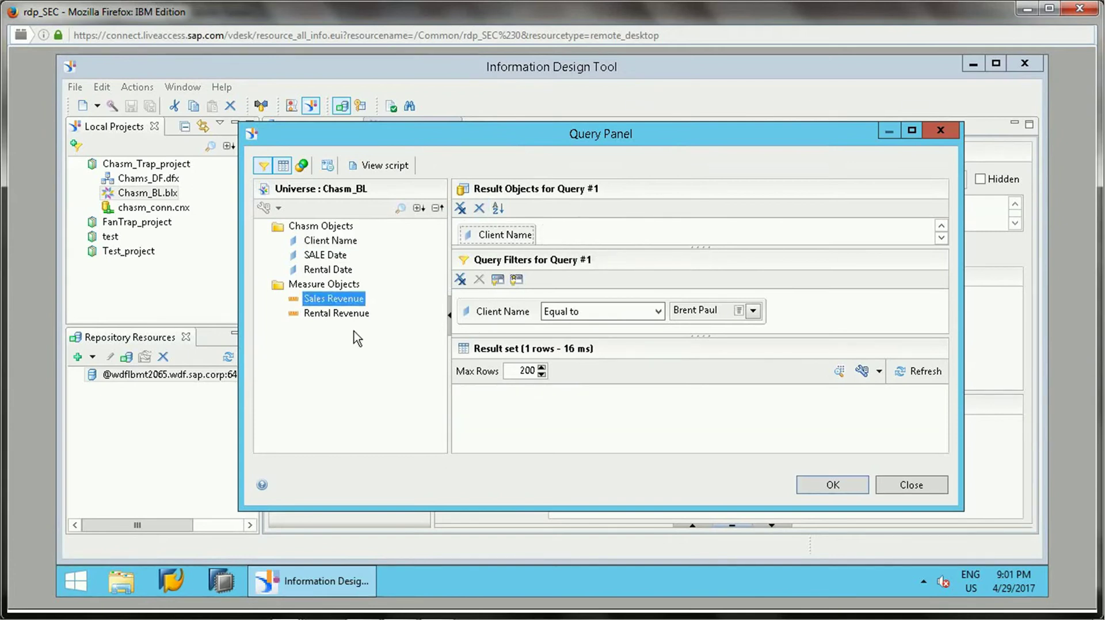
{"action": "double_click", "coordinate": [336, 313]}
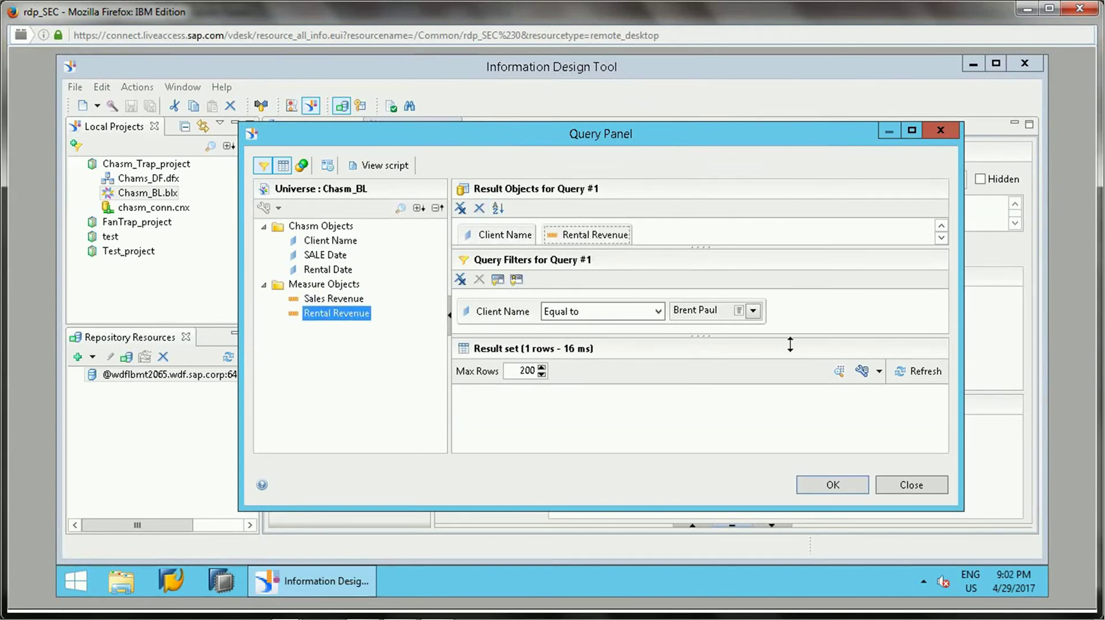
{"action": "left_click", "coordinate": [917, 372]}
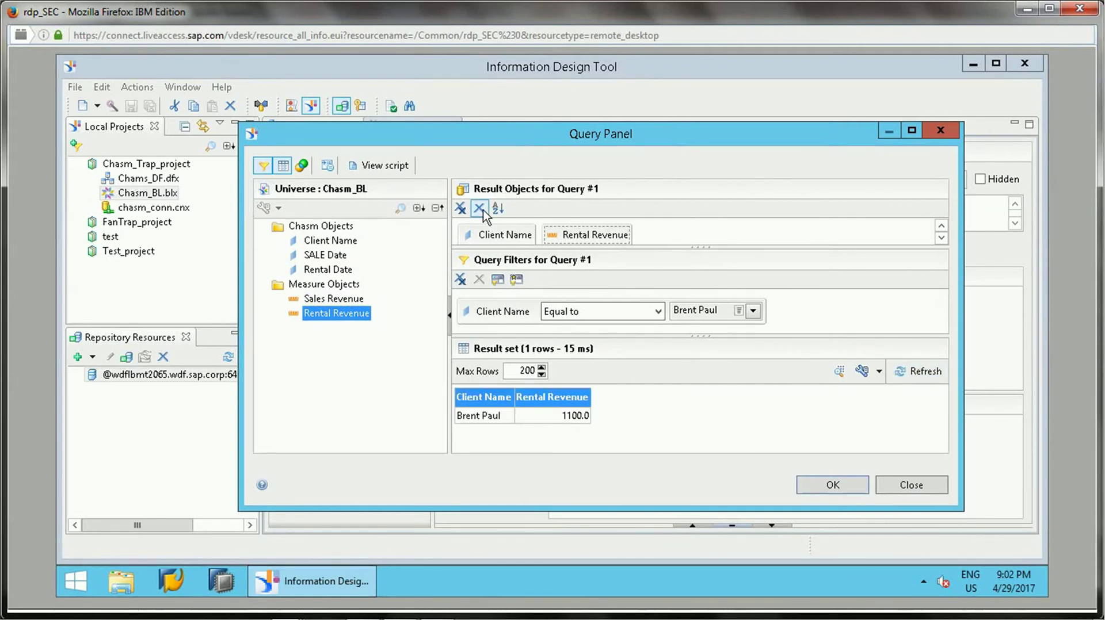
{"action": "double_click", "coordinate": [332, 299]}
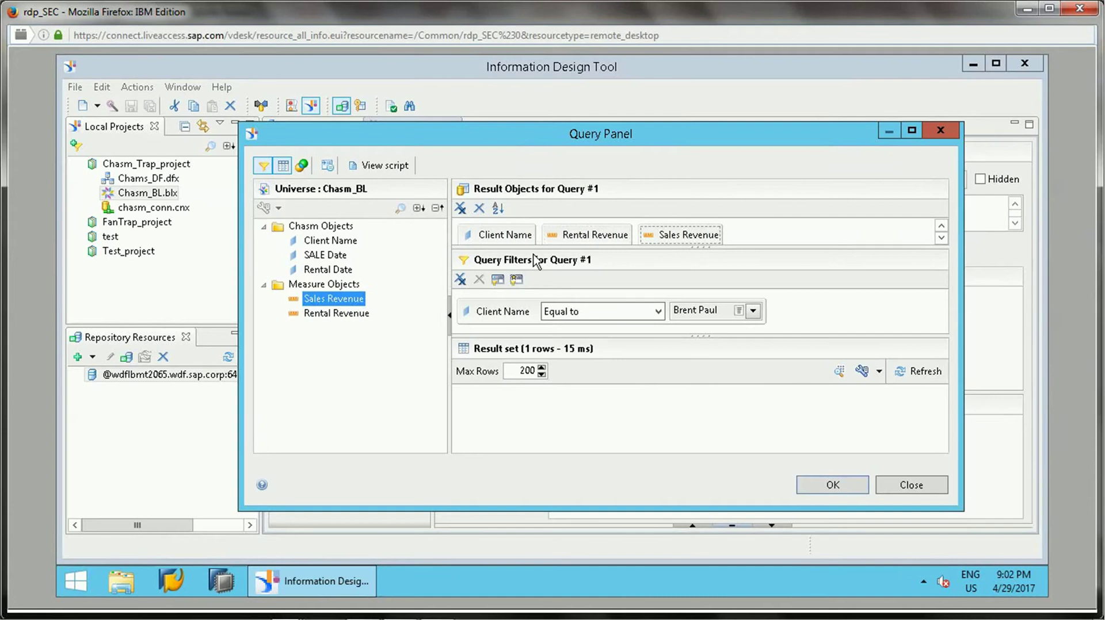
{"action": "left_click_drag", "start_coordinate": [587, 234], "coordinate": [671, 237]}
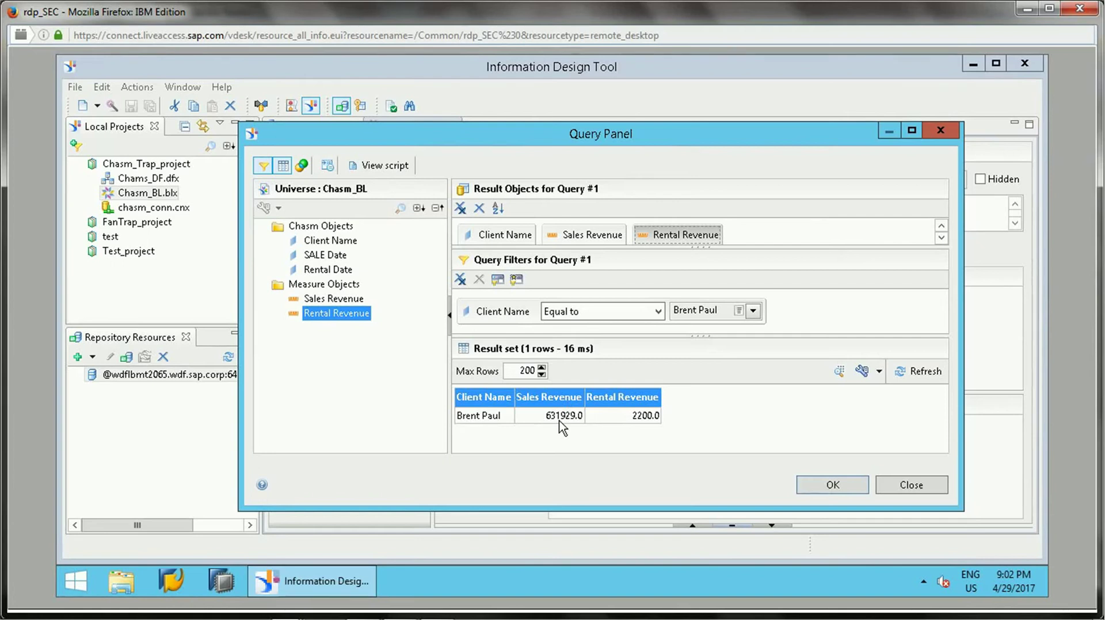
Step: Save Query1, then inspect the RENTAL–CLIENT and CLIENT–SALE joins in the data foundation
{"action": "left_click", "coordinate": [833, 485]}
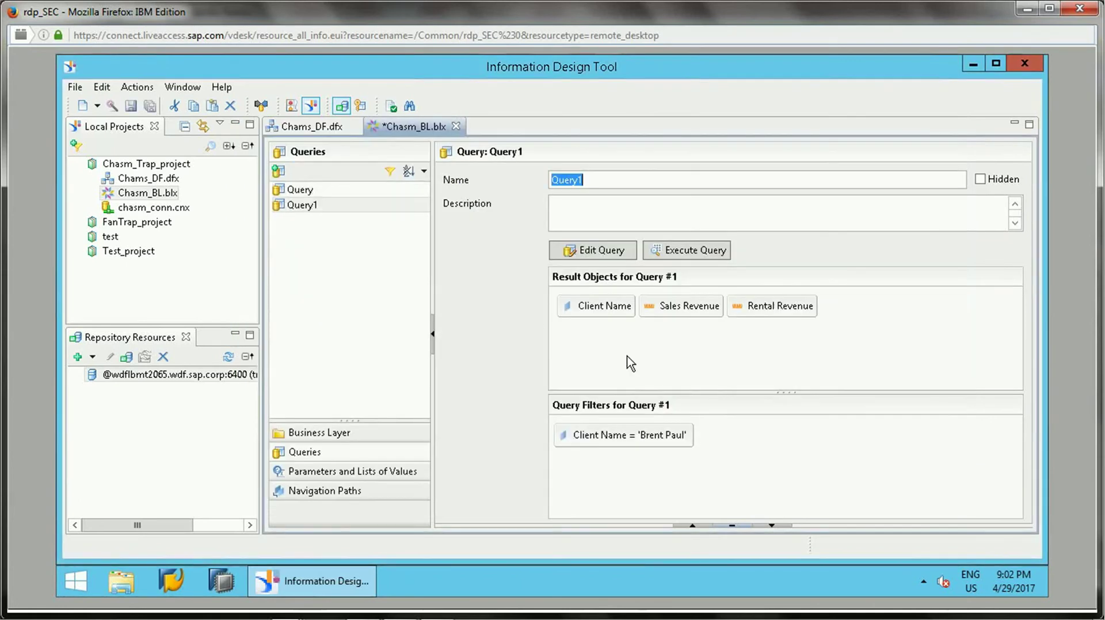
{"action": "left_click", "coordinate": [305, 128]}
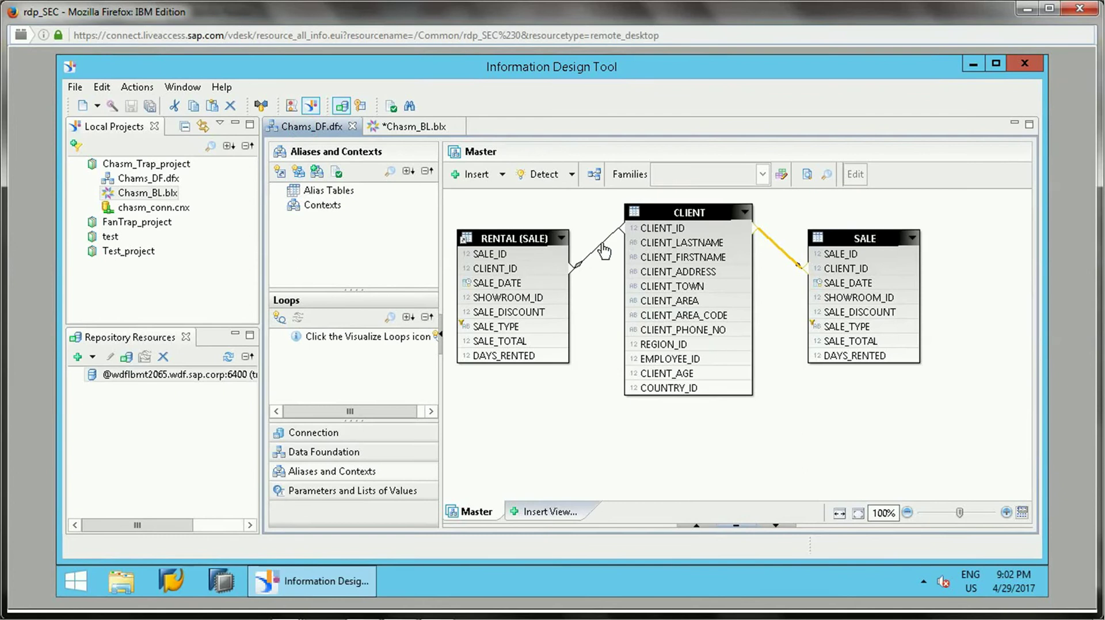
{"action": "left_click", "coordinate": [603, 250]}
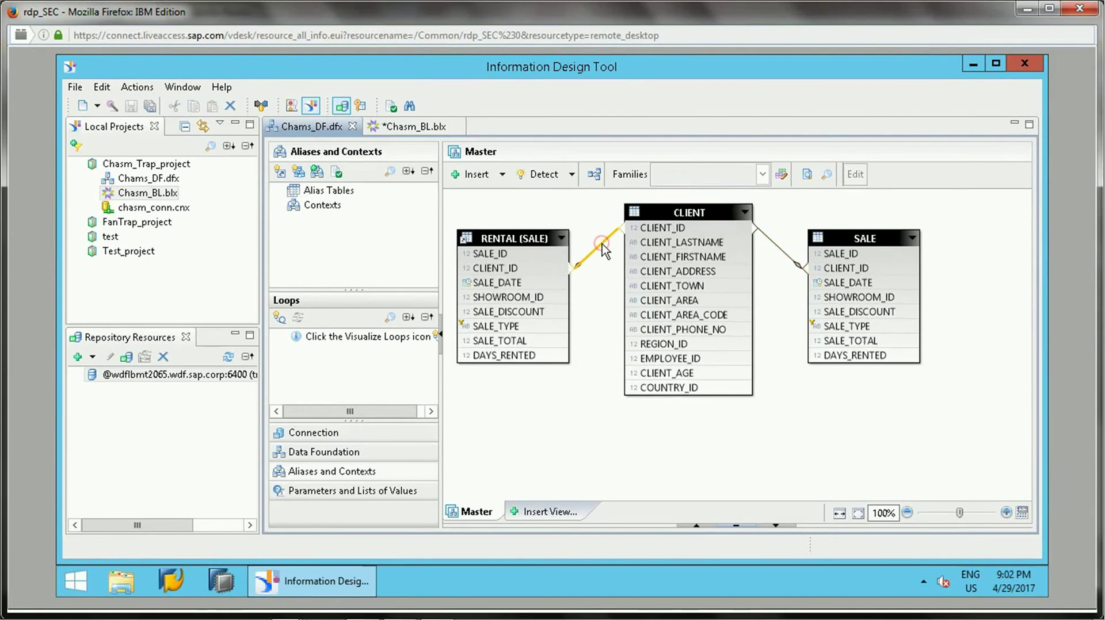
{"action": "left_click", "coordinate": [774, 244]}
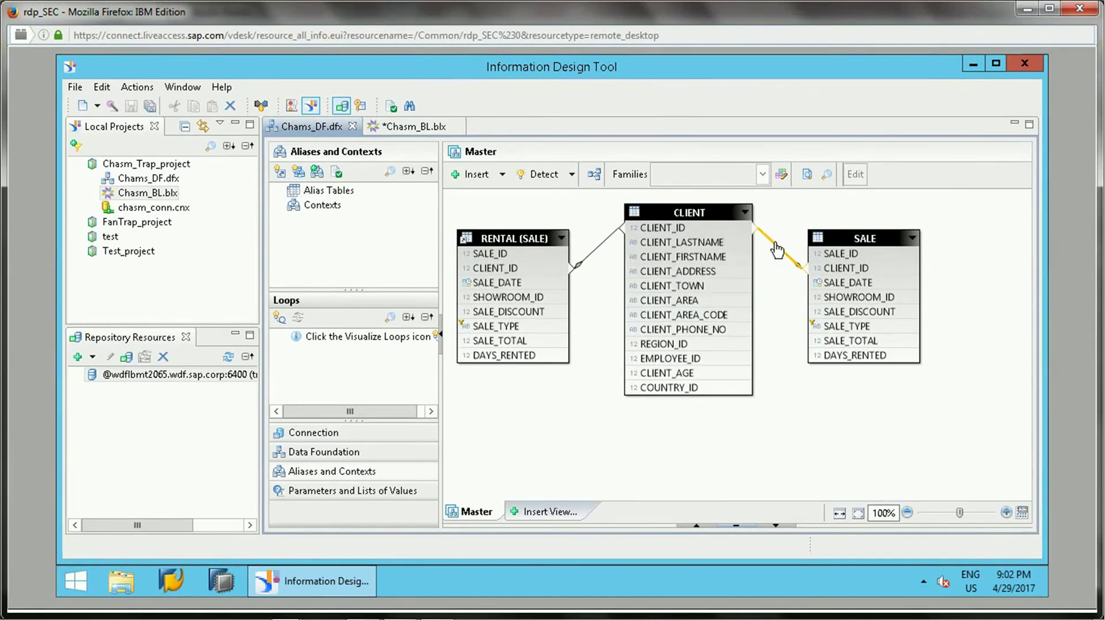
{"action": "left_click", "coordinate": [599, 257]}
{"action": "mouse_move", "coordinate": [599, 258]}
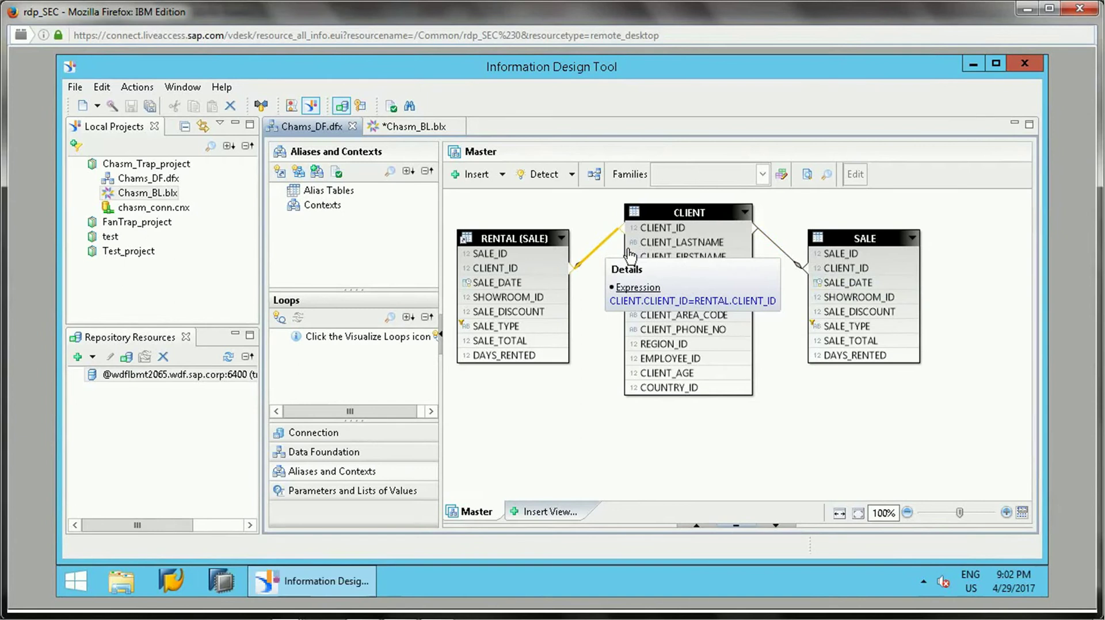
{"action": "left_click", "coordinate": [769, 279]}
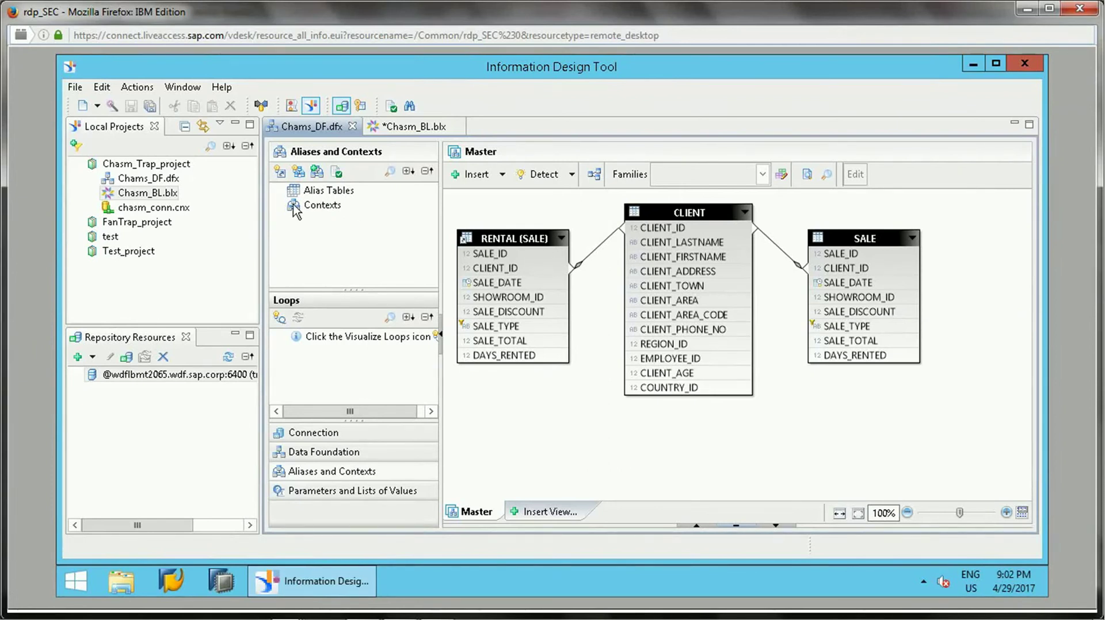
{"action": "left_click", "coordinate": [321, 205]}
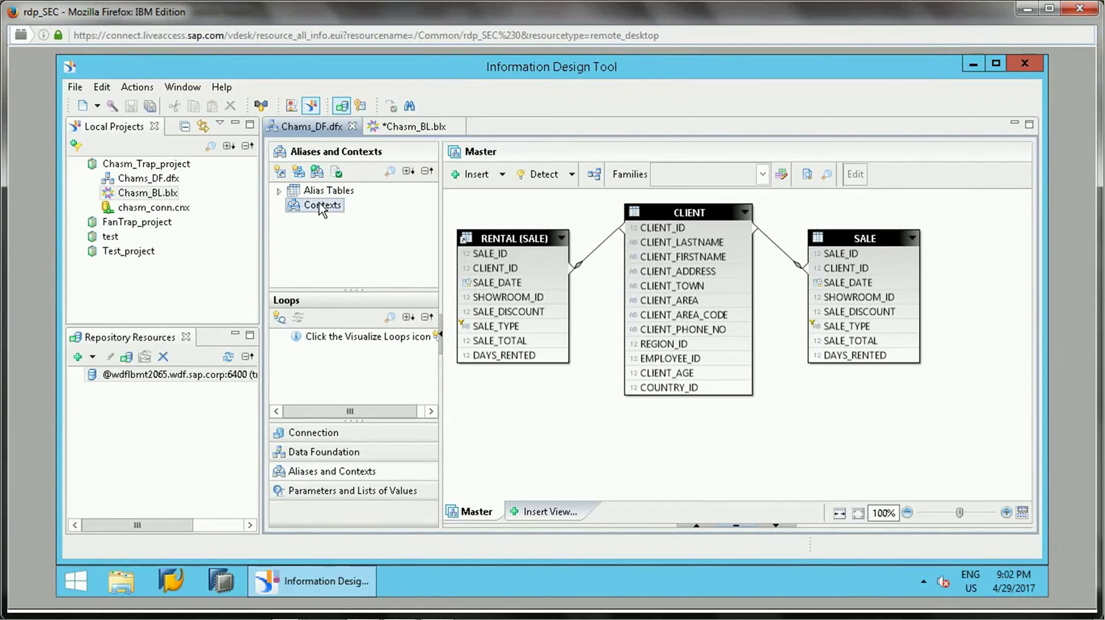
Step: Detect contexts and insert both RENTAL and SALE
{"action": "left_click", "coordinate": [298, 175]}
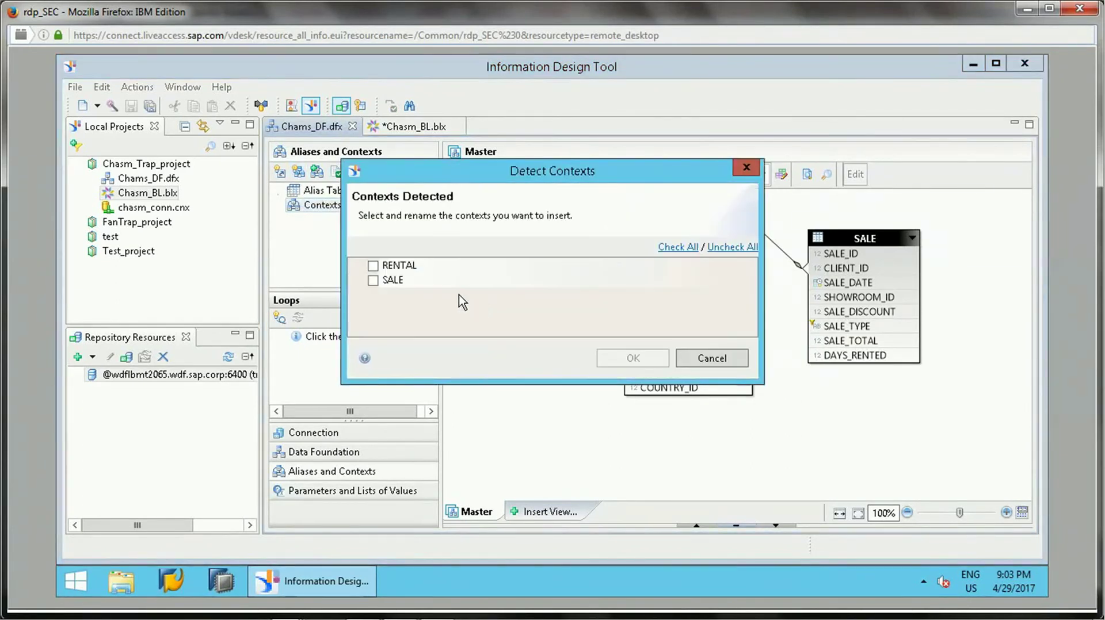
{"action": "left_click", "coordinate": [373, 265]}
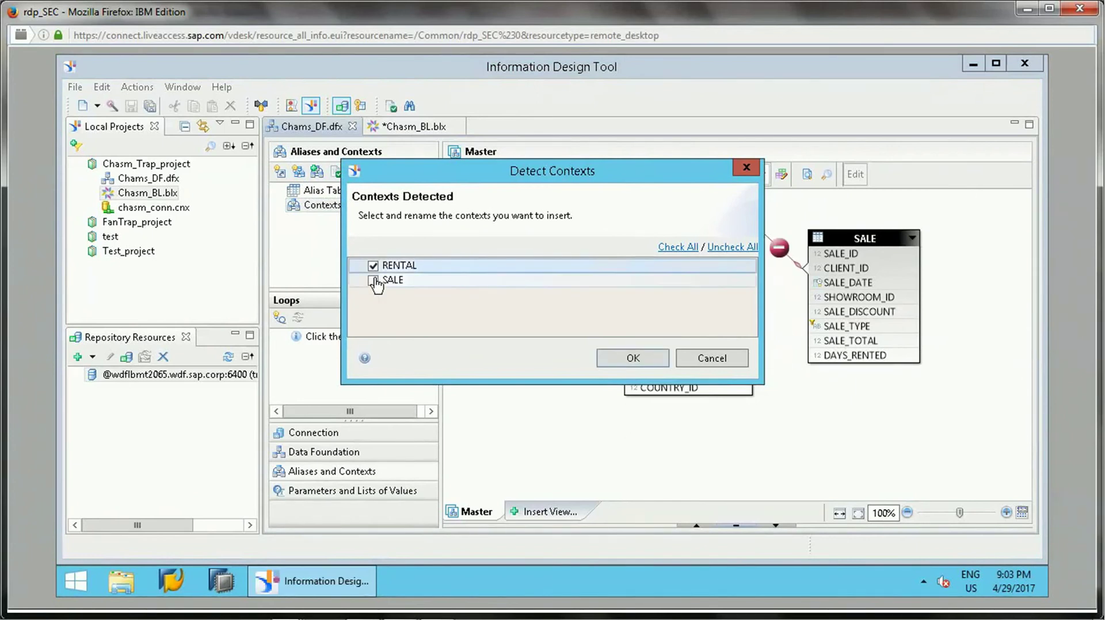
{"action": "left_click", "coordinate": [373, 281]}
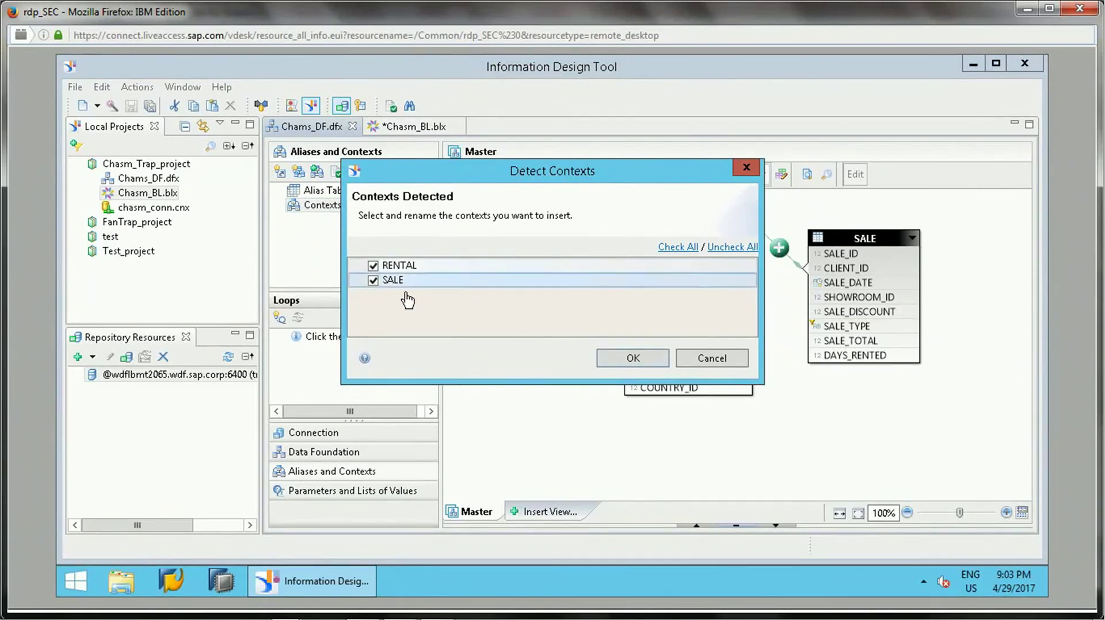
{"action": "left_click", "coordinate": [633, 358]}
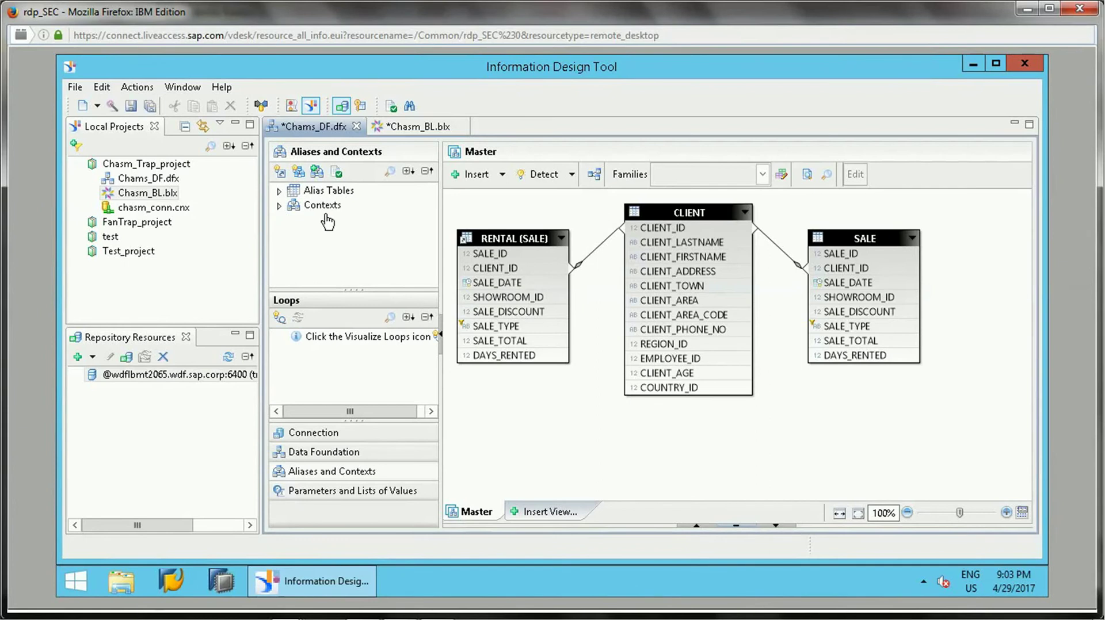
Step: Review the joins used by the RENTAL and SALE contexts in the properties pane
{"action": "left_click", "coordinate": [279, 206]}
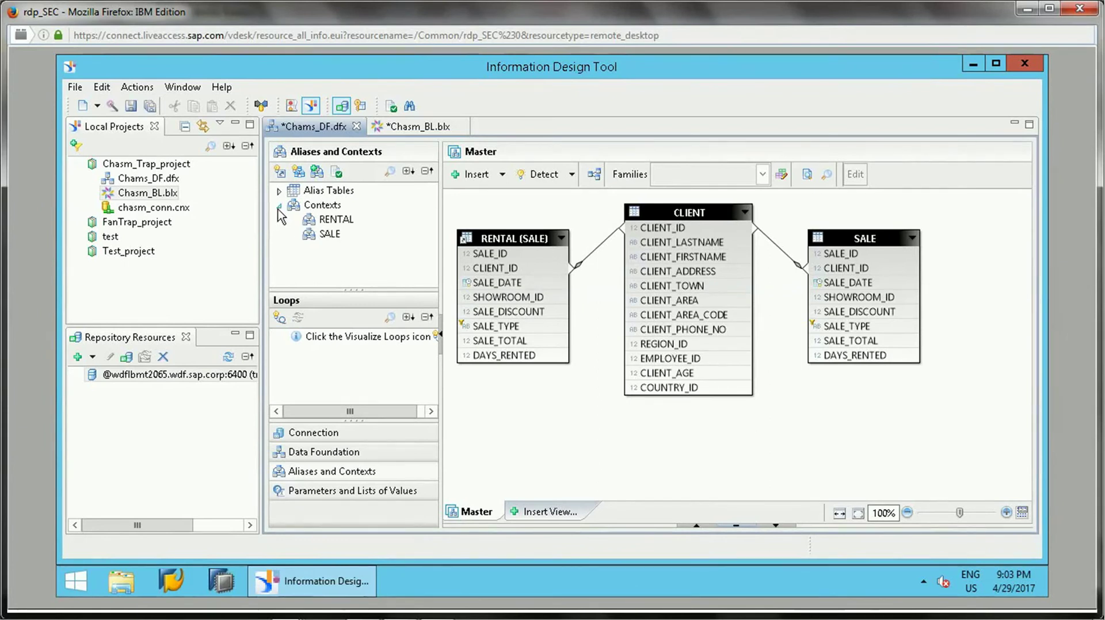
{"action": "left_click", "coordinate": [339, 223]}
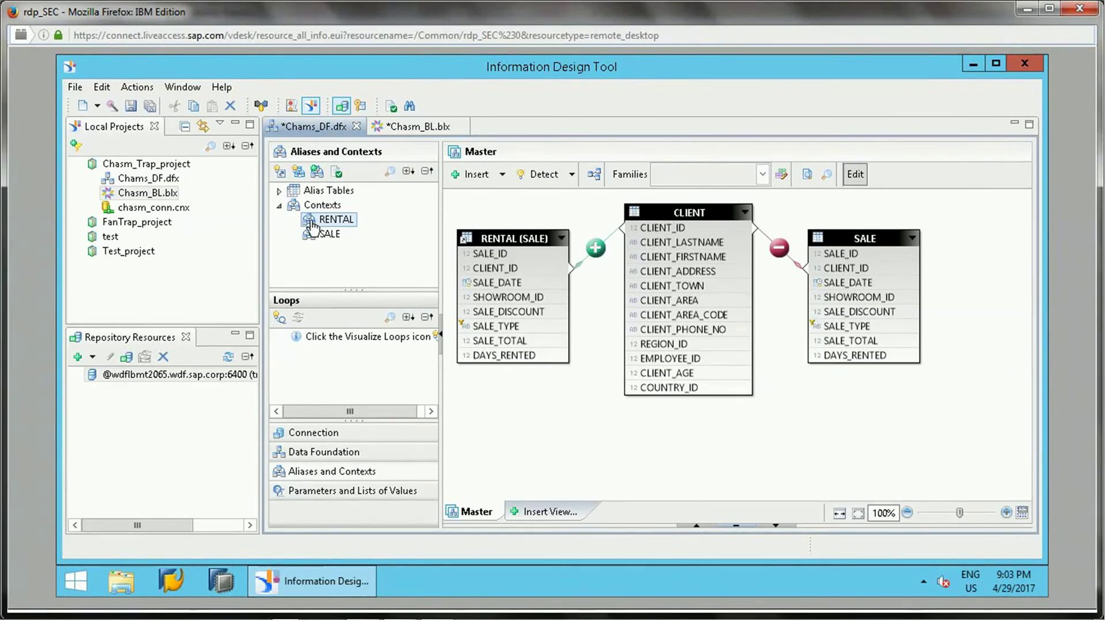
{"action": "left_click", "coordinate": [327, 234]}
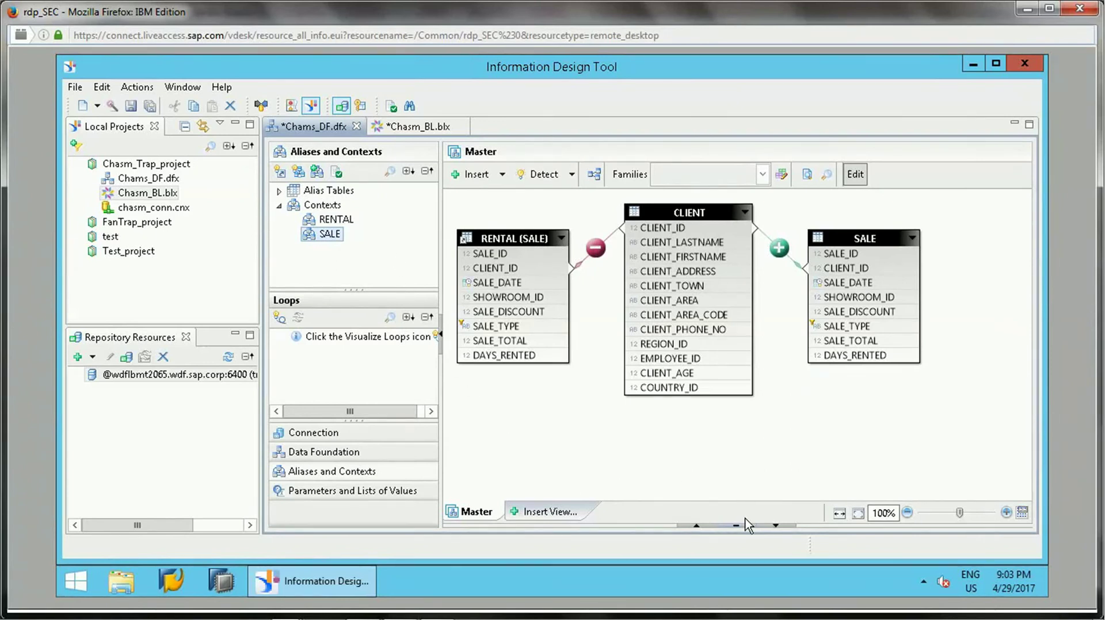
{"action": "left_click", "coordinate": [696, 525]}
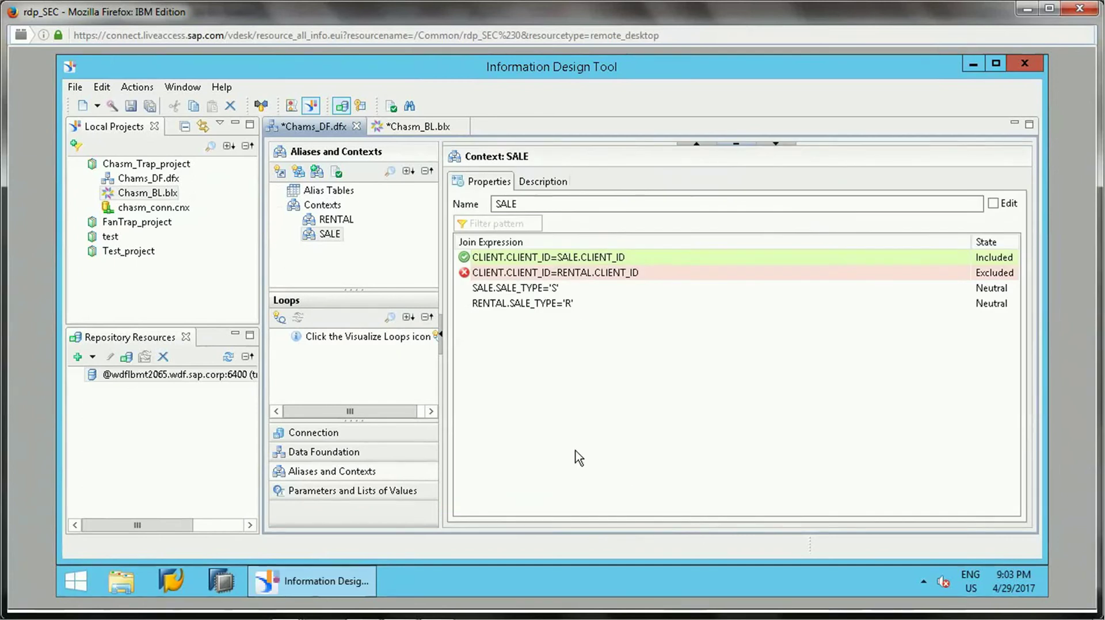
Step: Edit the RENTAL context: SALE.SALE_TYPE='S' Excluded, RENTAL.SALE_TYPE='R' Included
{"action": "left_click", "coordinate": [339, 220]}
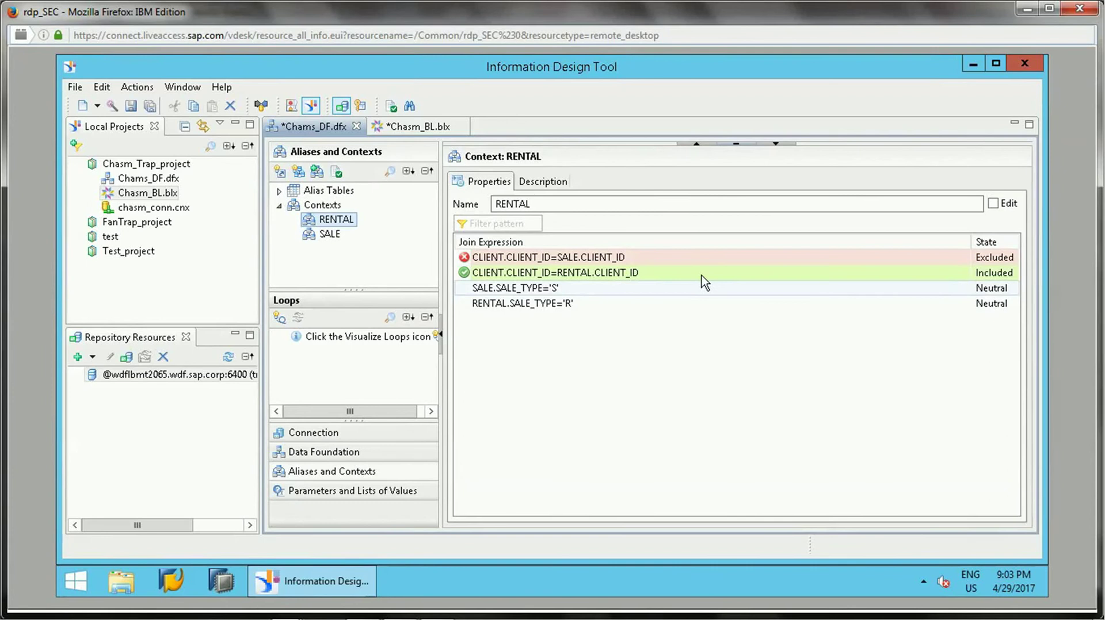
{"action": "left_click", "coordinate": [981, 293]}
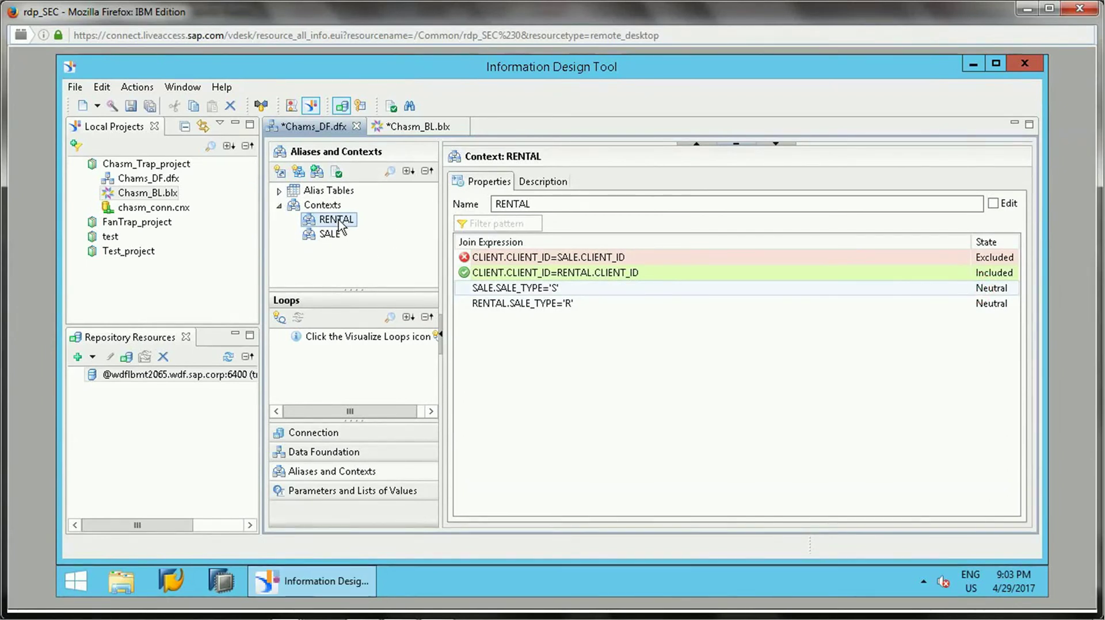
{"action": "right_click", "coordinate": [345, 224]}
{"action": "left_click", "coordinate": [358, 229]}
{"action": "left_click", "coordinate": [985, 291]}
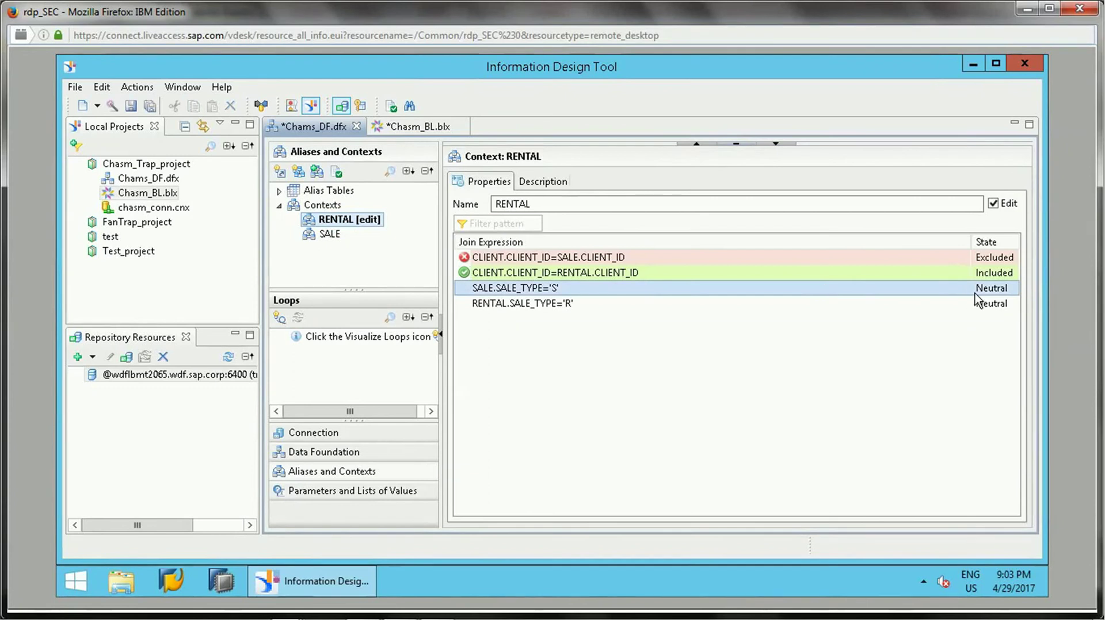
{"action": "left_click", "coordinate": [985, 293]}
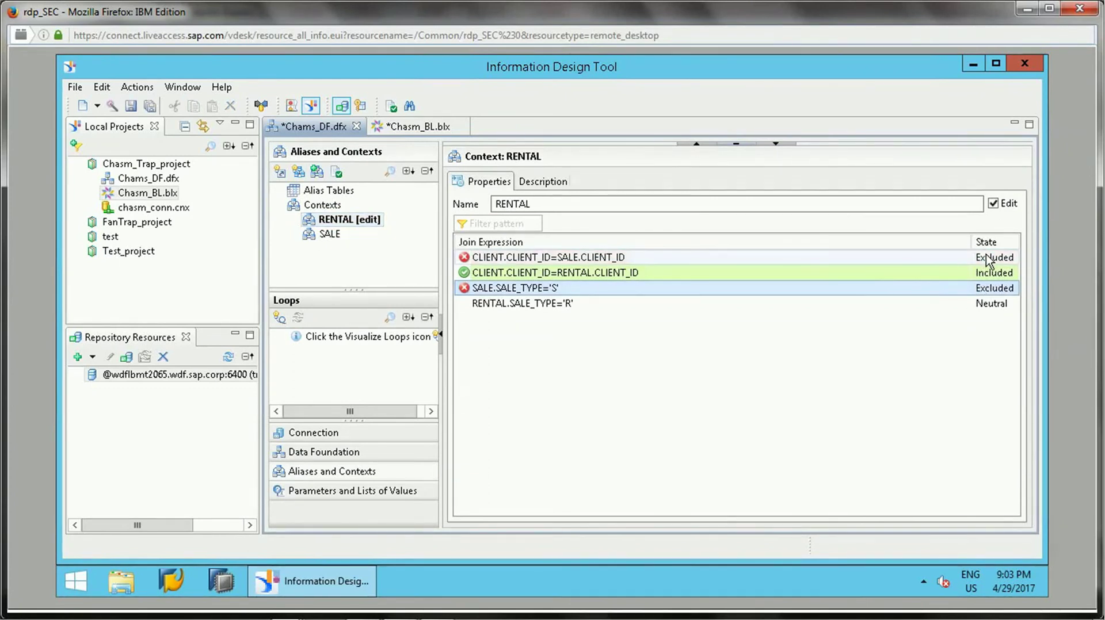
{"action": "left_click", "coordinate": [993, 305]}
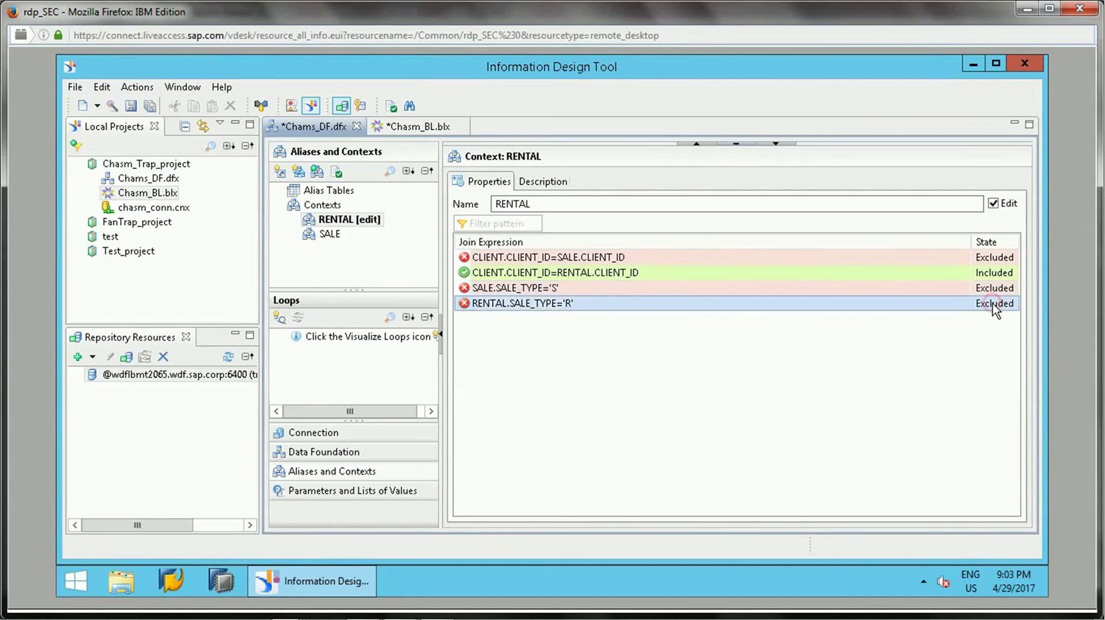
{"action": "left_click", "coordinate": [993, 304]}
{"action": "left_click", "coordinate": [993, 305]}
Step: Edit the SALE context: SALE.SALE_TYPE='S' Included, RENTAL.SALE_TYPE='R' Excluded
{"action": "right_click", "coordinate": [322, 237]}
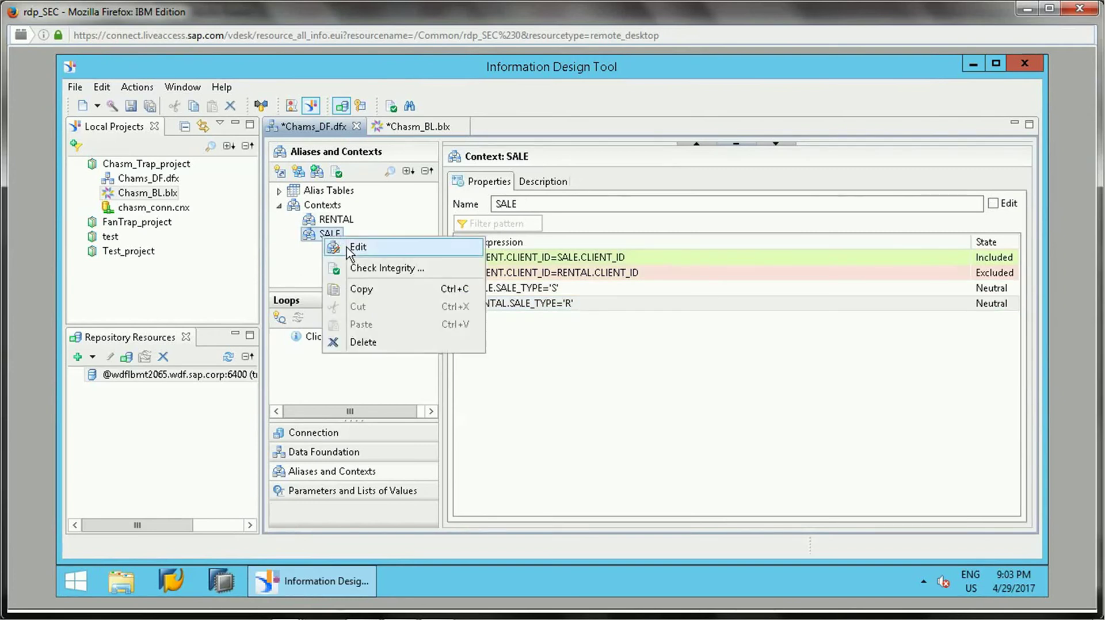
{"action": "left_click", "coordinate": [357, 247]}
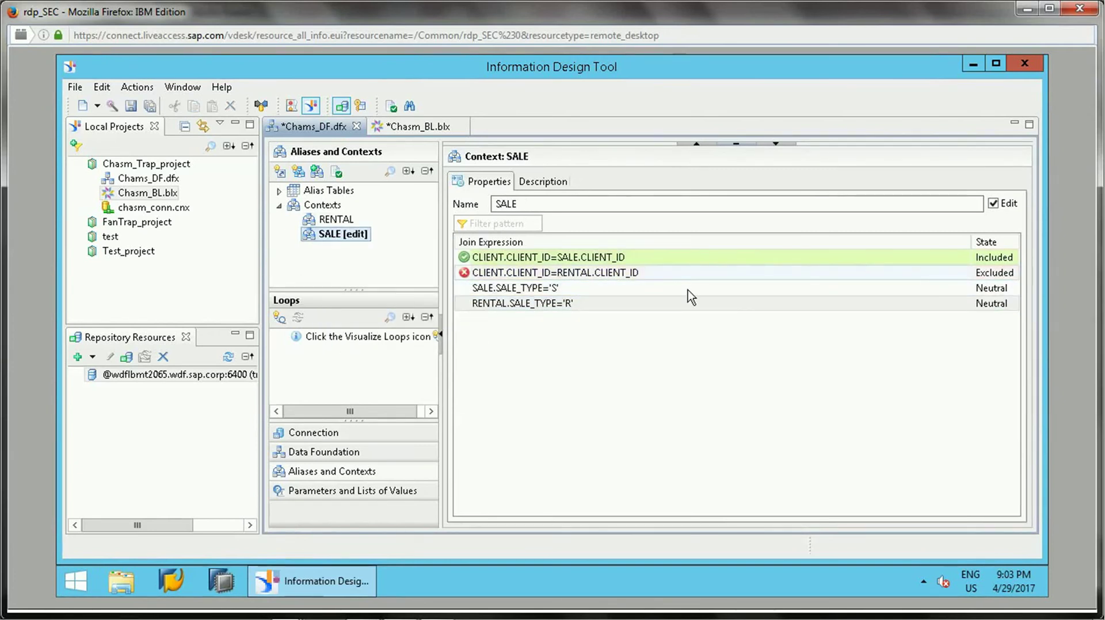
{"action": "left_click", "coordinate": [582, 288]}
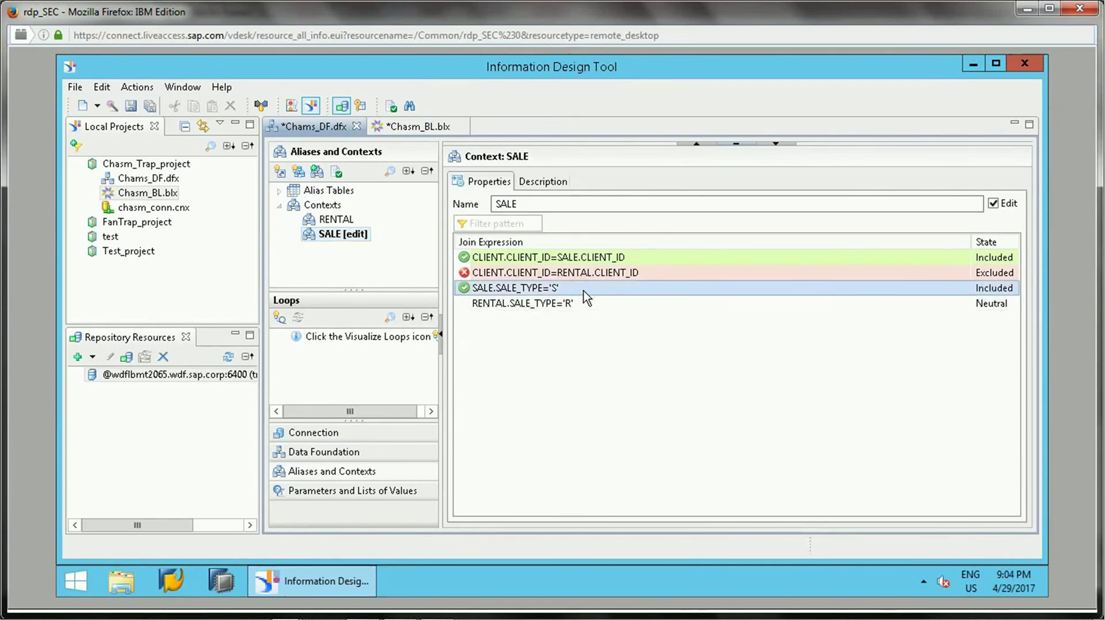
{"action": "left_click", "coordinate": [583, 289]}
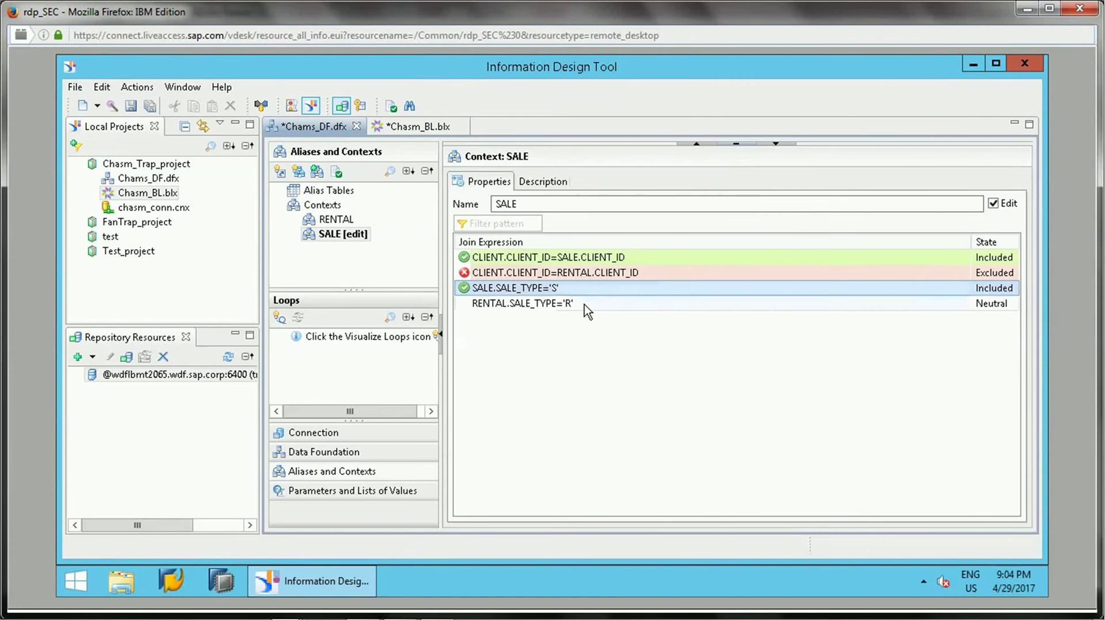
{"action": "left_click", "coordinate": [585, 304]}
{"action": "double_click", "coordinate": [584, 304]}
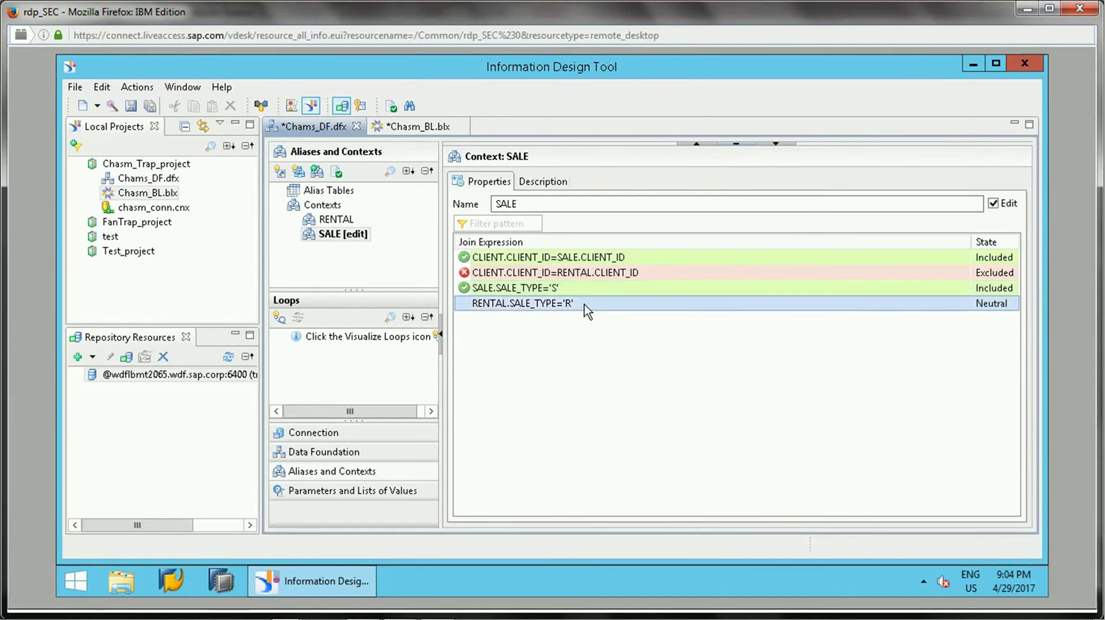
{"action": "left_click", "coordinate": [585, 304]}
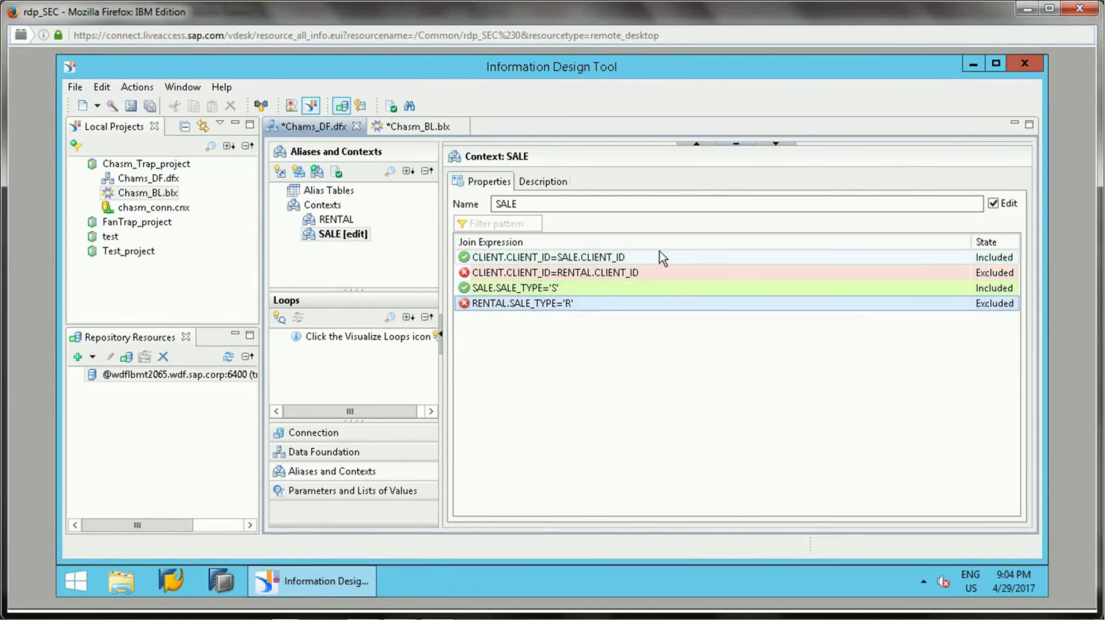
Step: Check the RENTAL and SALE context paths in the diagram, then save Chams_DF.dfx
{"action": "left_click", "coordinate": [336, 219]}
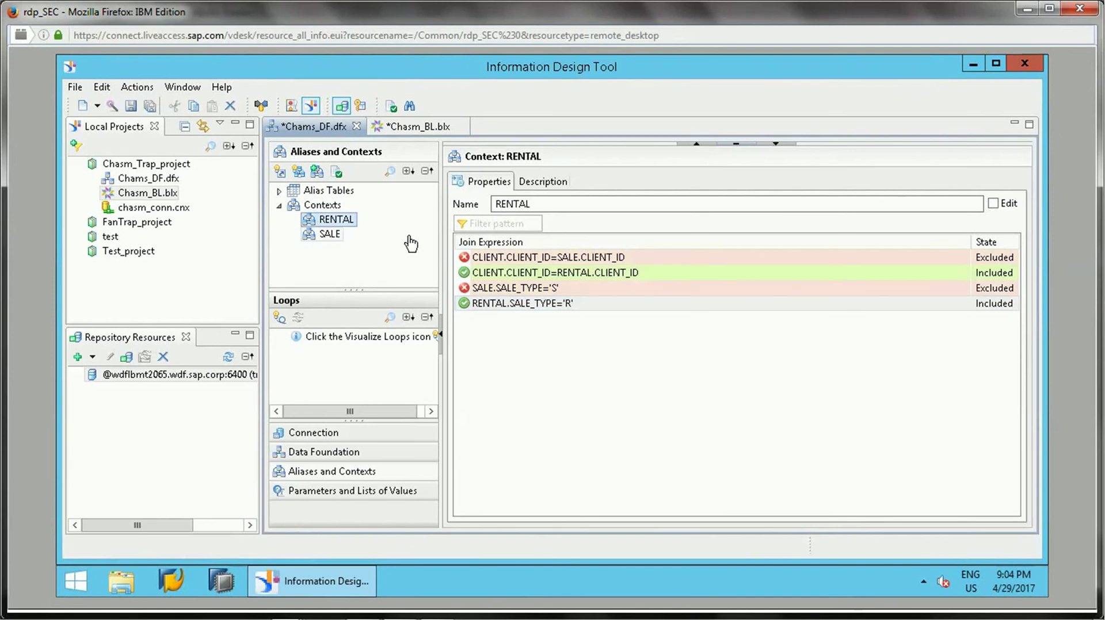
{"action": "left_click", "coordinate": [774, 144]}
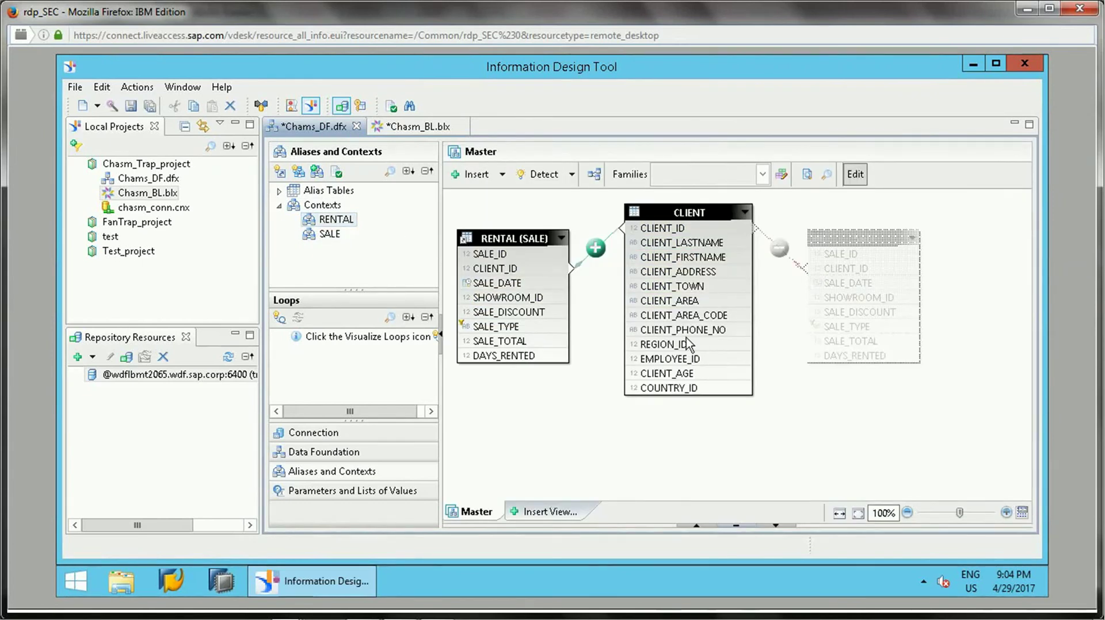
{"action": "left_click", "coordinate": [329, 241]}
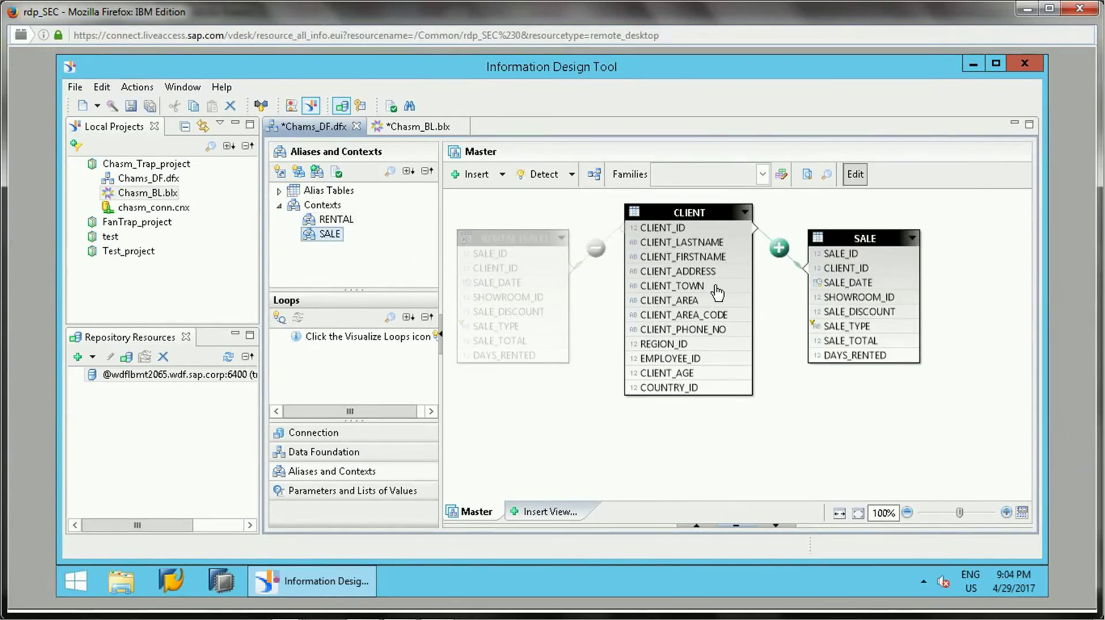
{"action": "left_click", "coordinate": [130, 106]}
Step: Rerun Query1 with the client filter, getting Sales Revenue 315964.5 and Rental Revenue 1100.0
{"action": "left_click", "coordinate": [415, 126]}
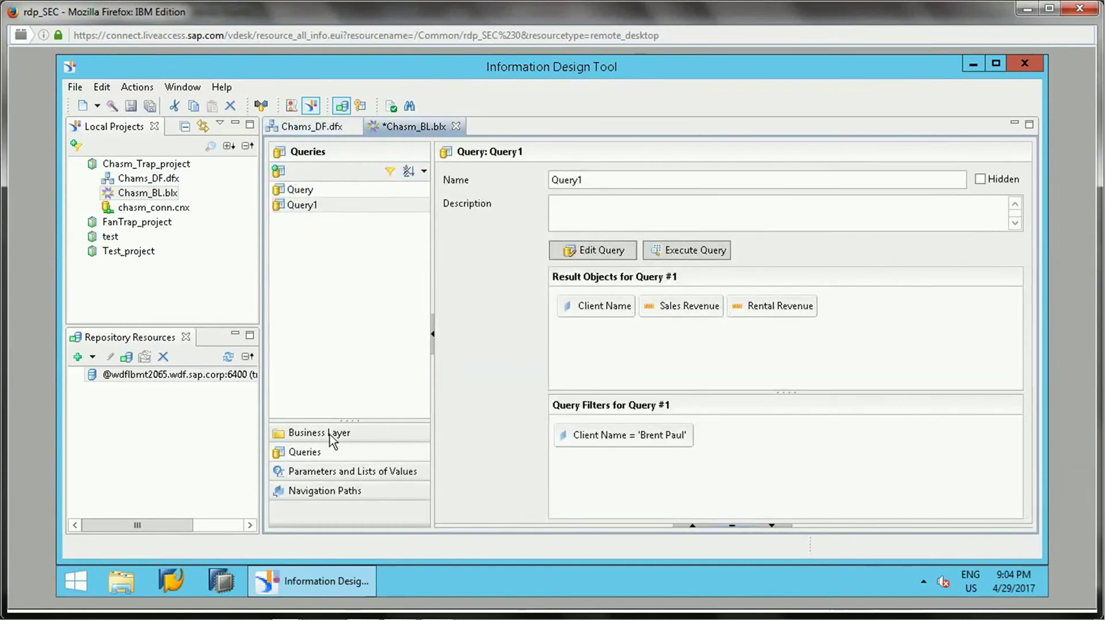
{"action": "left_click", "coordinate": [307, 206]}
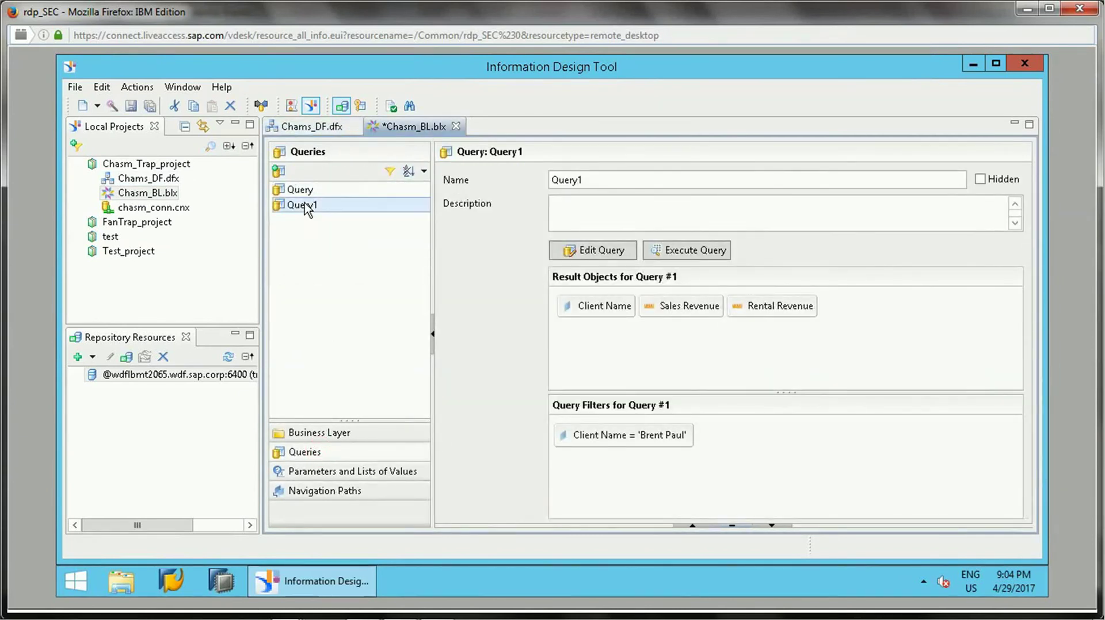
{"action": "left_click", "coordinate": [596, 251]}
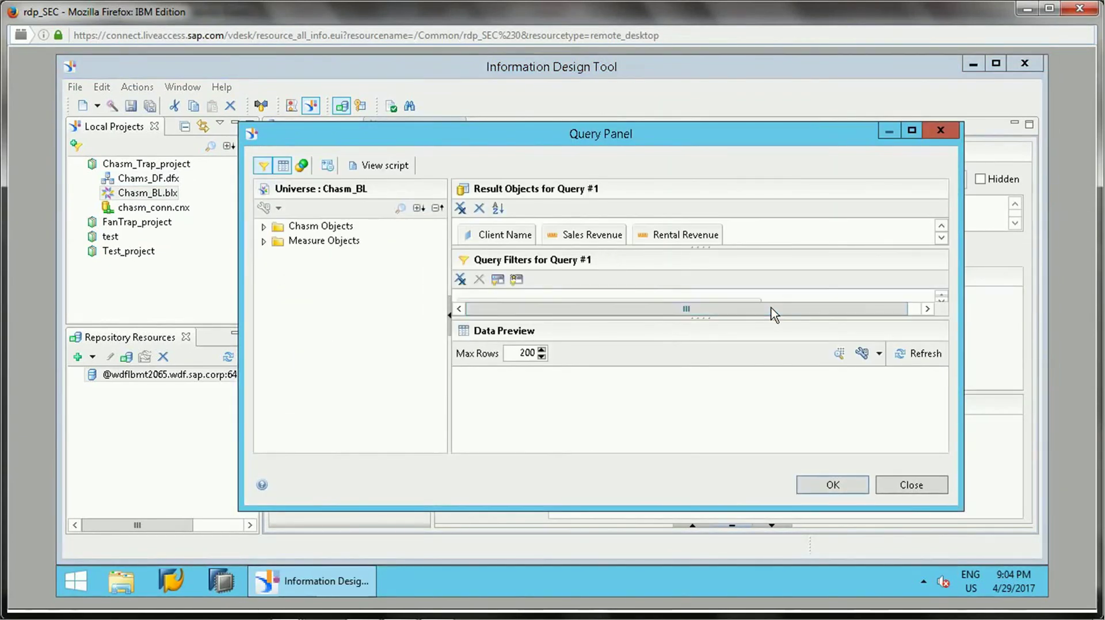
{"action": "left_click_drag", "start_coordinate": [785, 349], "coordinate": [786, 351]}
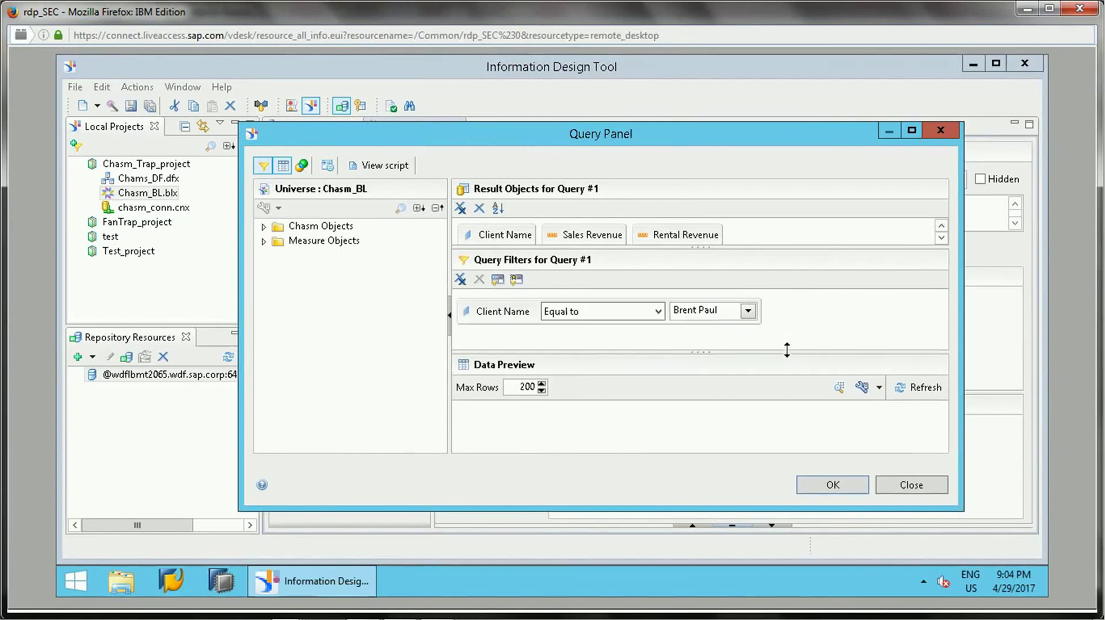
{"action": "left_click", "coordinate": [917, 387]}
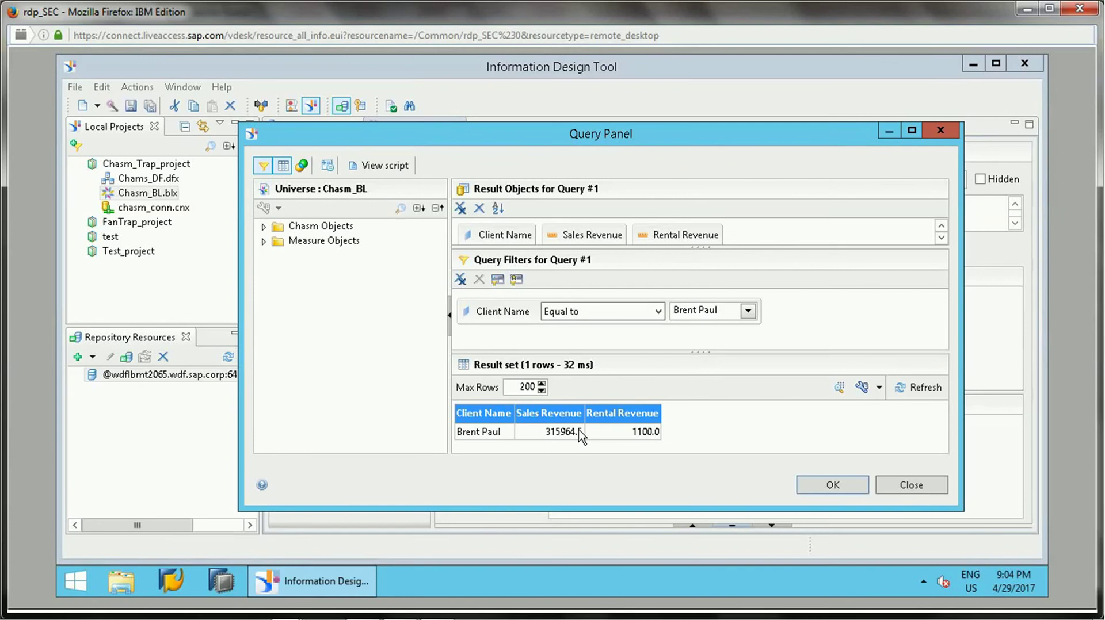
{"action": "left_click", "coordinate": [900, 487]}
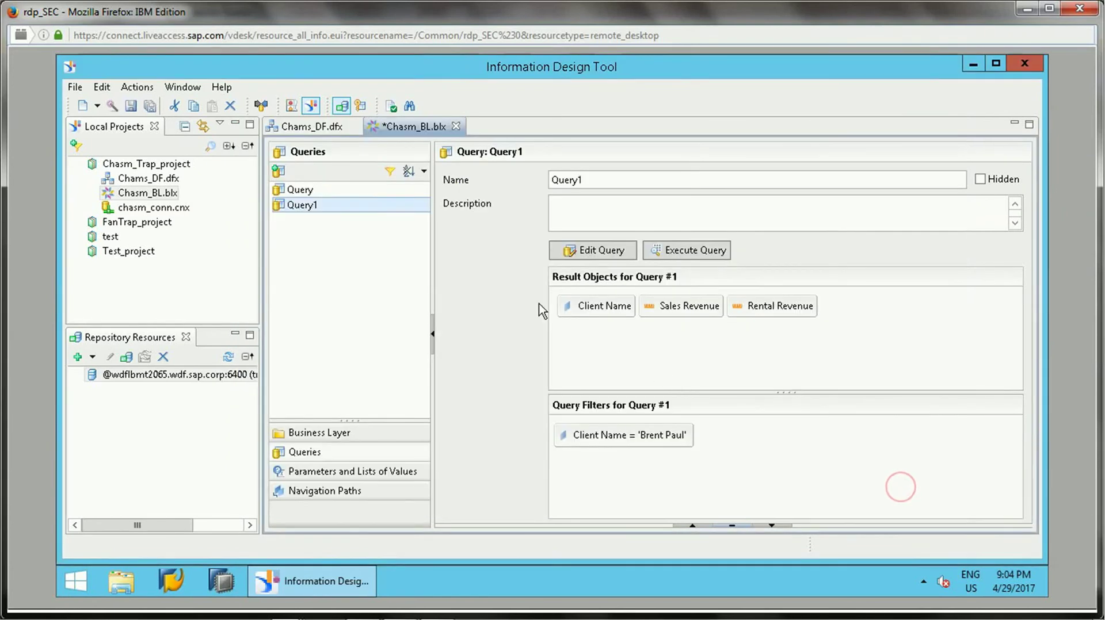
{"action": "left_click", "coordinate": [308, 127]}
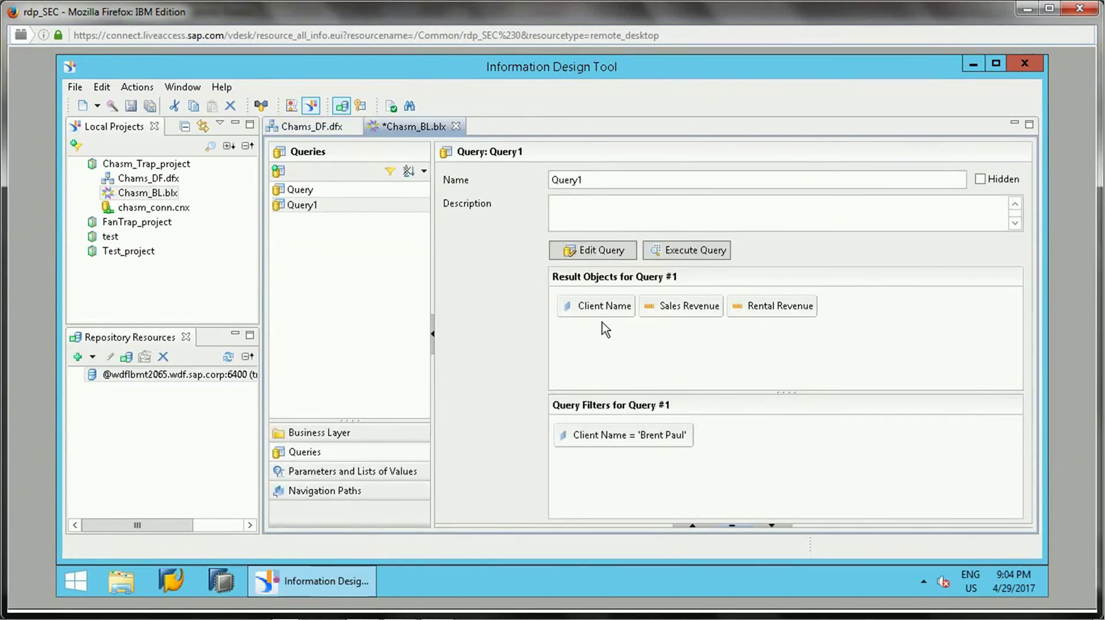
Step: Edit Query1 in the business layer, drop Rental Revenue, and run it with only Sales Revenue
{"action": "left_click", "coordinate": [311, 126]}
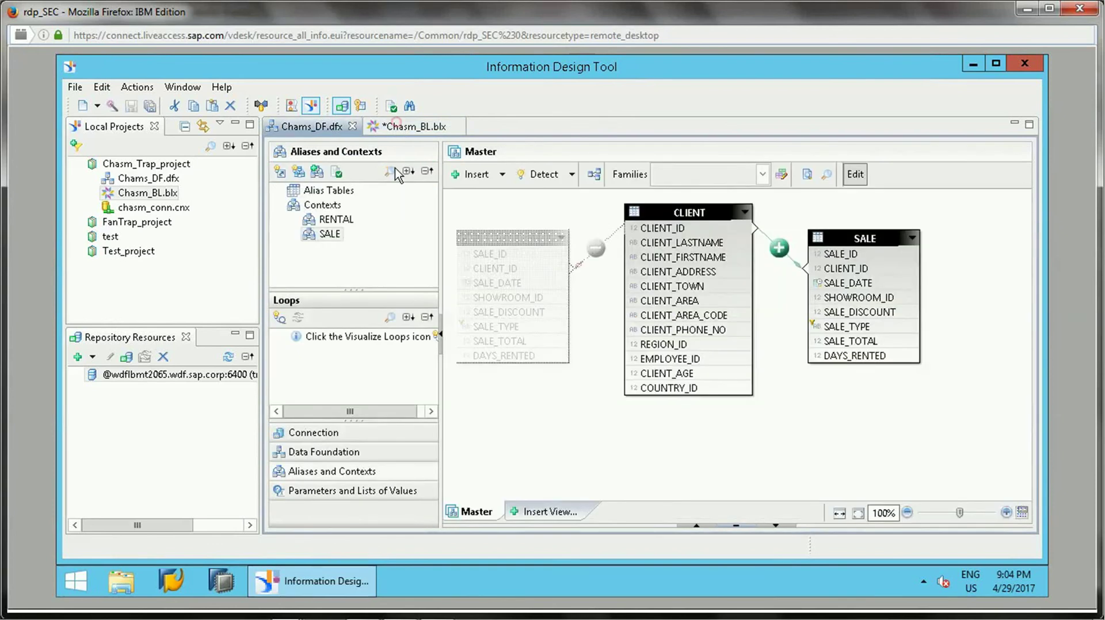
{"action": "left_click", "coordinate": [396, 125]}
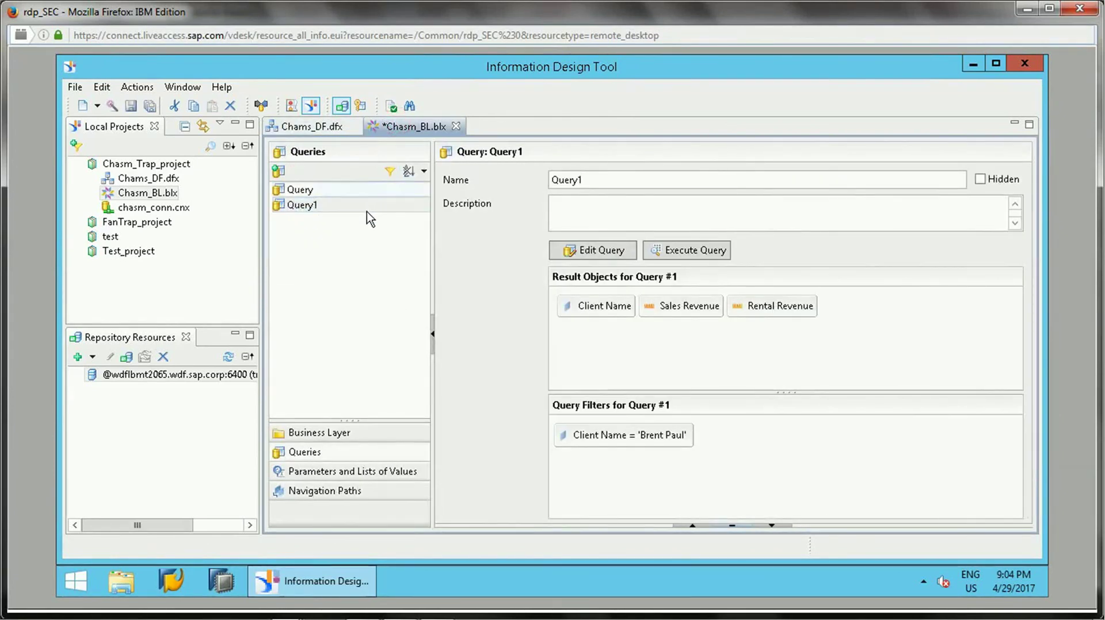
{"action": "left_click", "coordinate": [585, 253]}
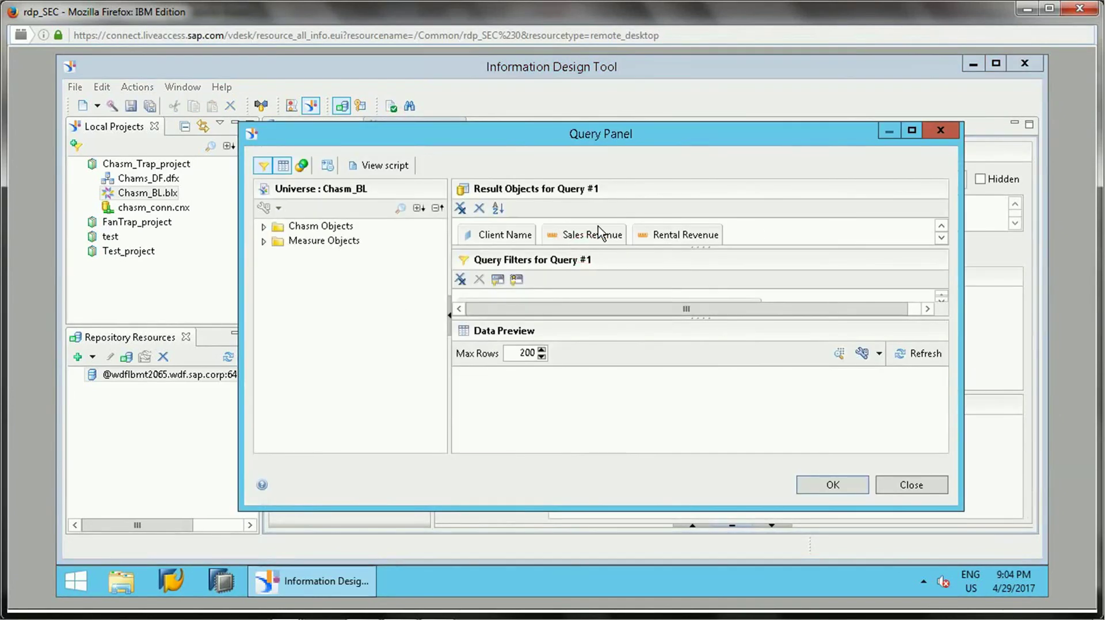
{"action": "left_click", "coordinate": [599, 233]}
{"action": "left_click", "coordinate": [661, 237]}
{"action": "left_click", "coordinate": [480, 208]}
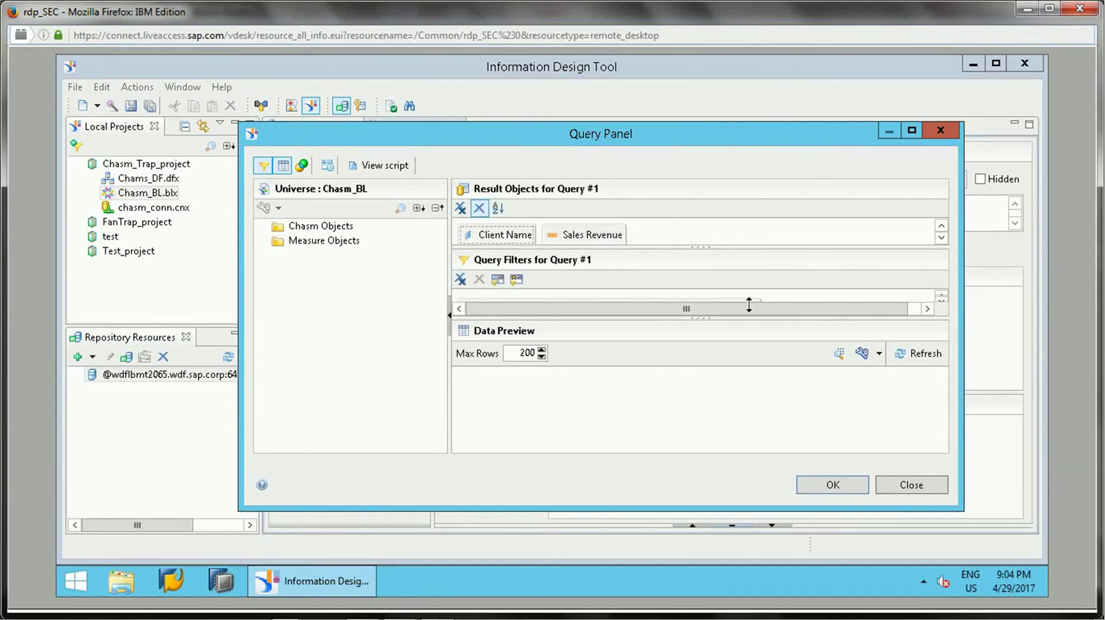
{"action": "left_click", "coordinate": [901, 354]}
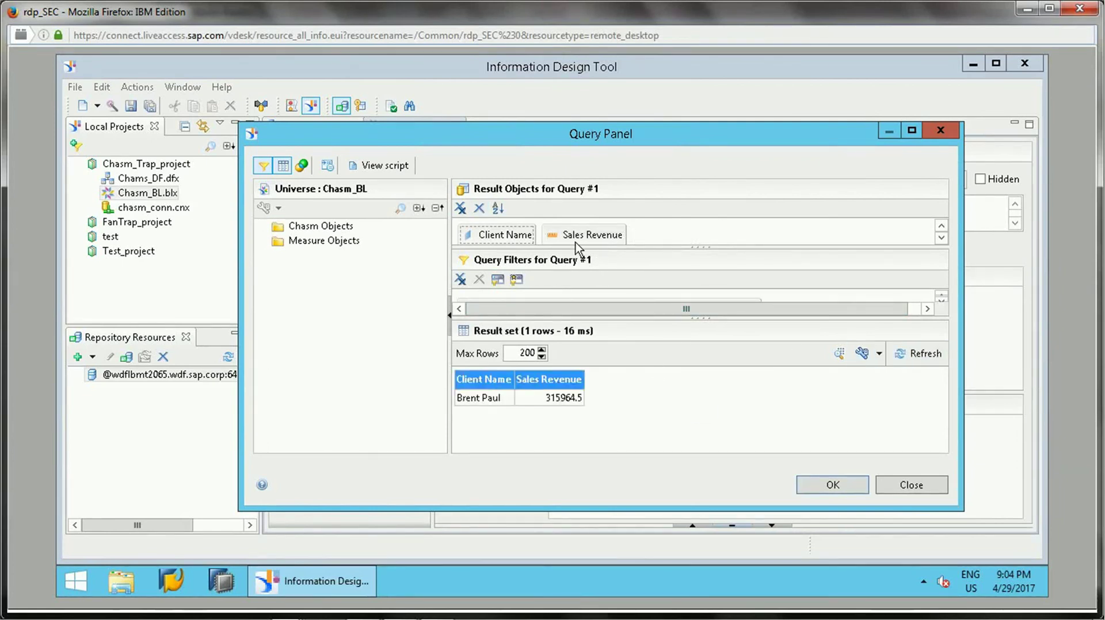
Step: Swap Sales Revenue for Rental Revenue and run, then add Sales Revenue back and rerun
{"action": "left_click", "coordinate": [264, 241]}
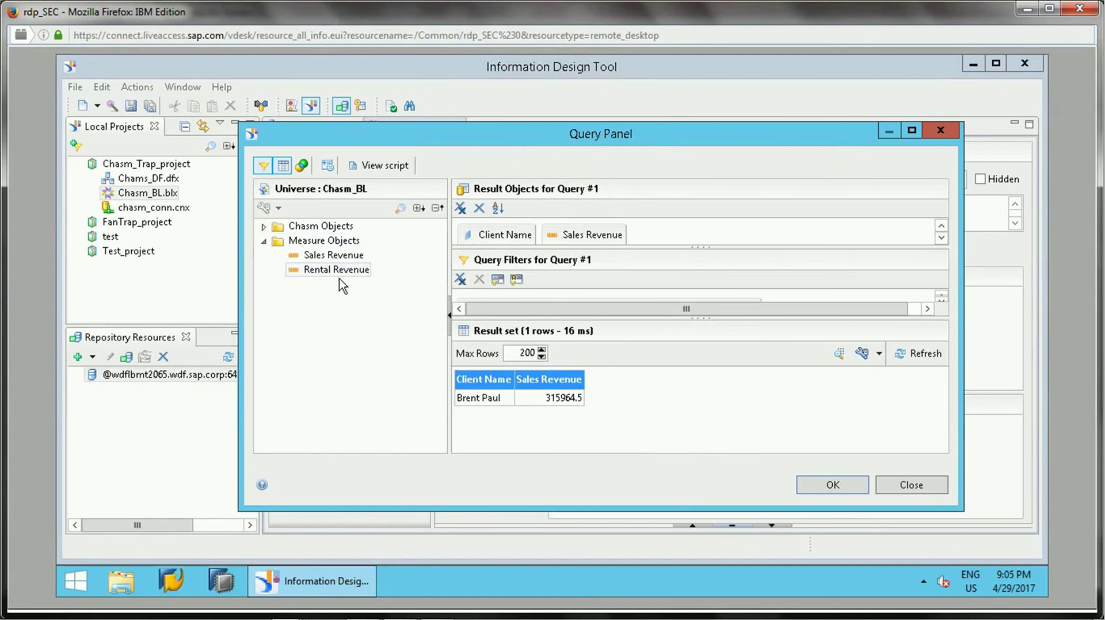
{"action": "left_click_drag", "start_coordinate": [336, 270], "coordinate": [556, 264]}
{"action": "left_click", "coordinate": [583, 235]}
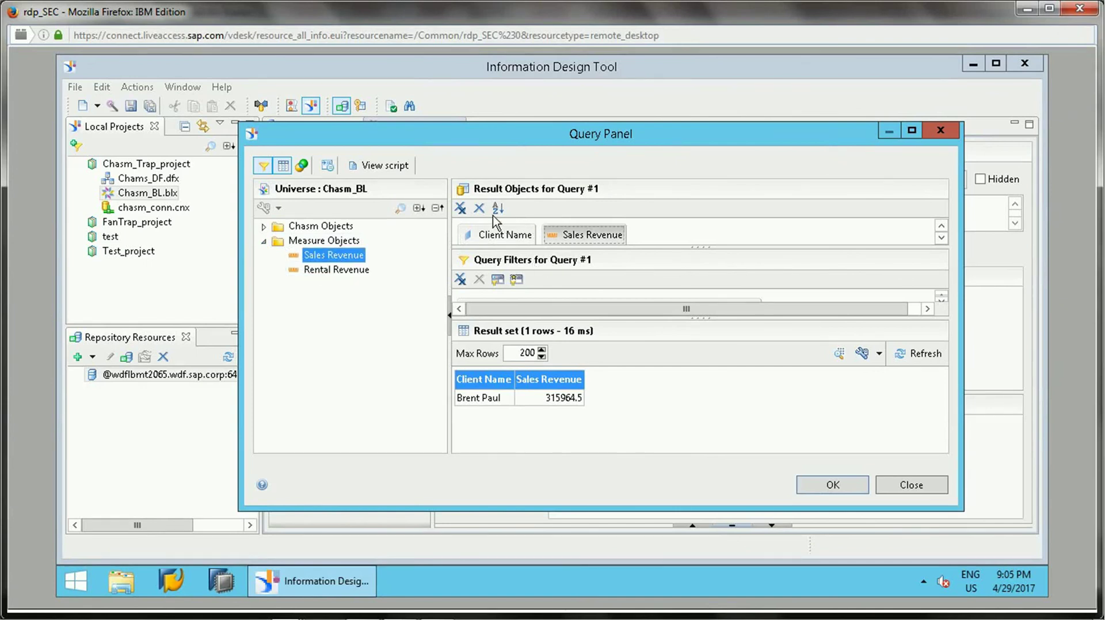
{"action": "left_click", "coordinate": [479, 207]}
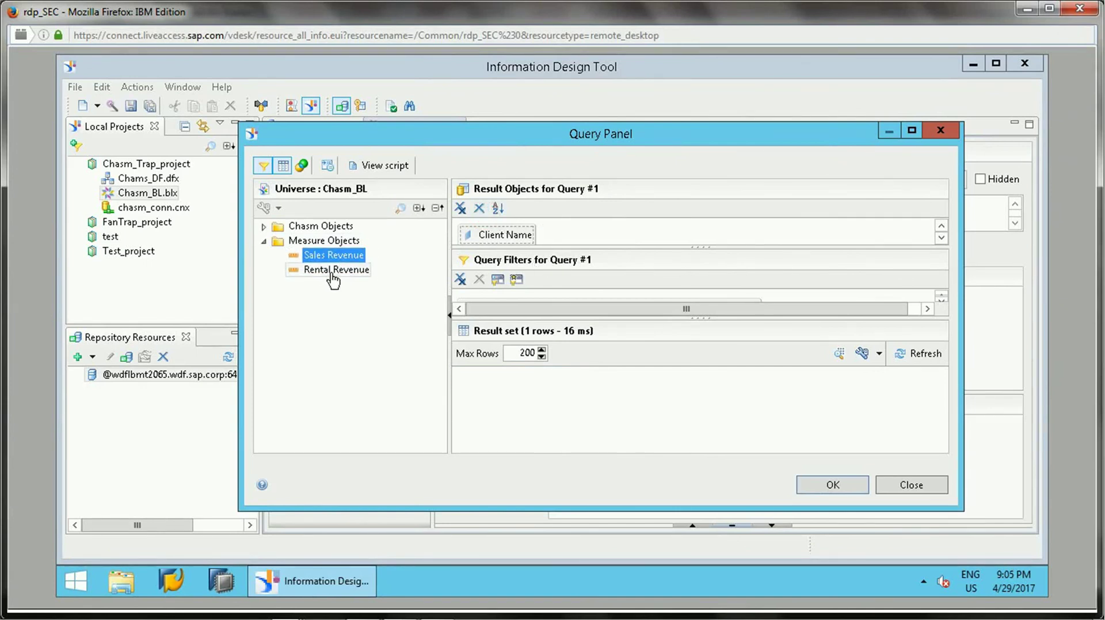
{"action": "left_click_drag", "start_coordinate": [336, 270], "coordinate": [586, 234]}
{"action": "left_click", "coordinate": [915, 354]}
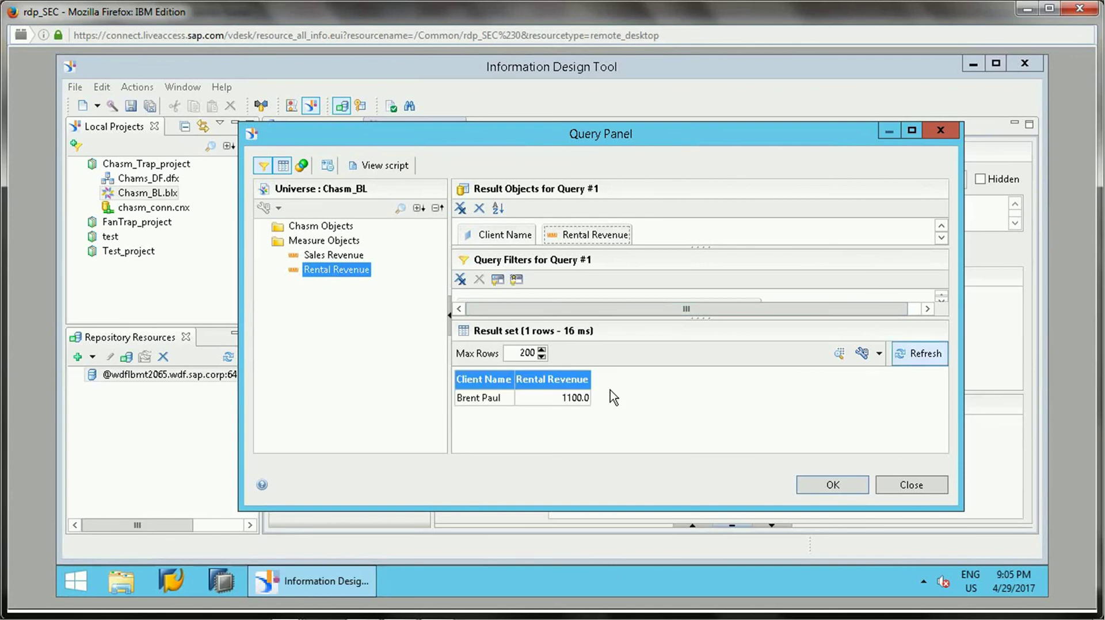
{"action": "double_click", "coordinate": [314, 256]}
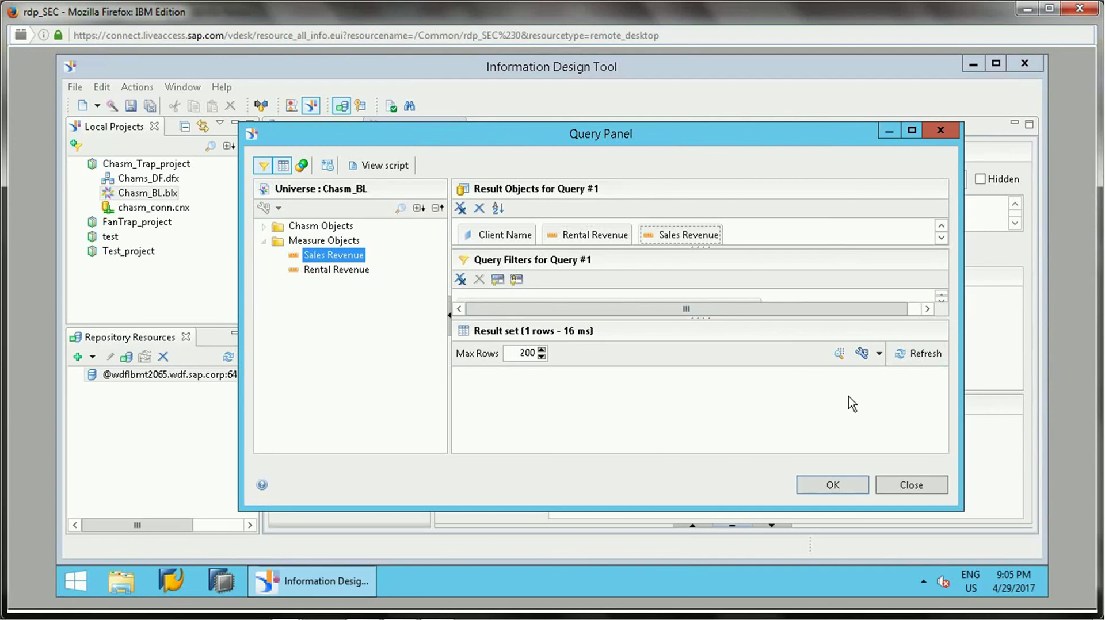
{"action": "left_click", "coordinate": [930, 359]}
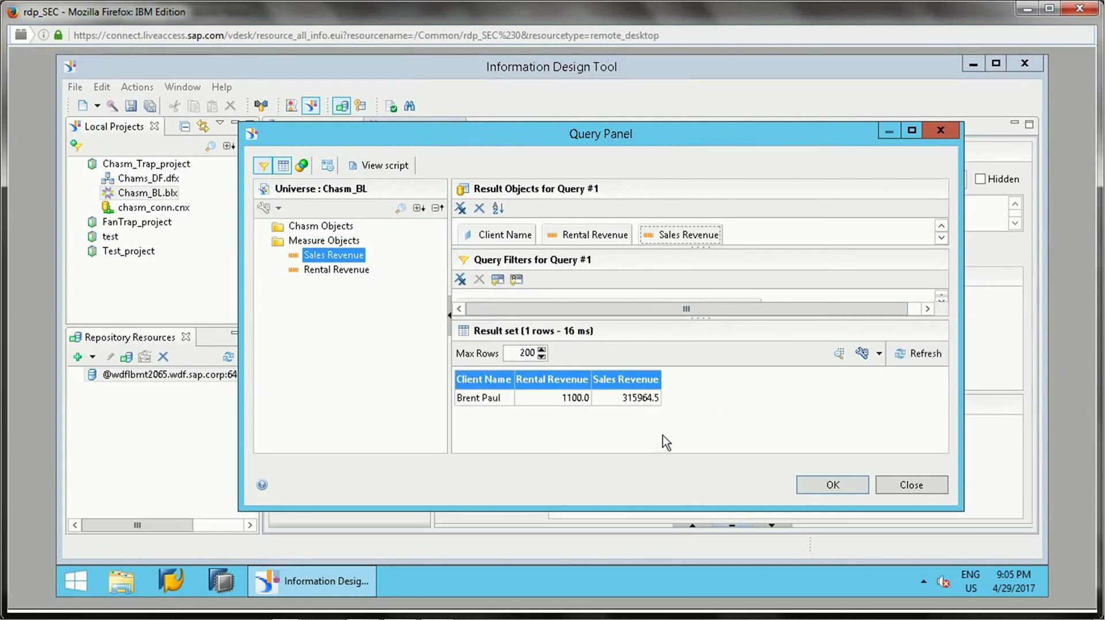
Step: Keep the query changes and return to the Chams_DF.dfx data foundation
{"action": "left_click", "coordinate": [833, 484]}
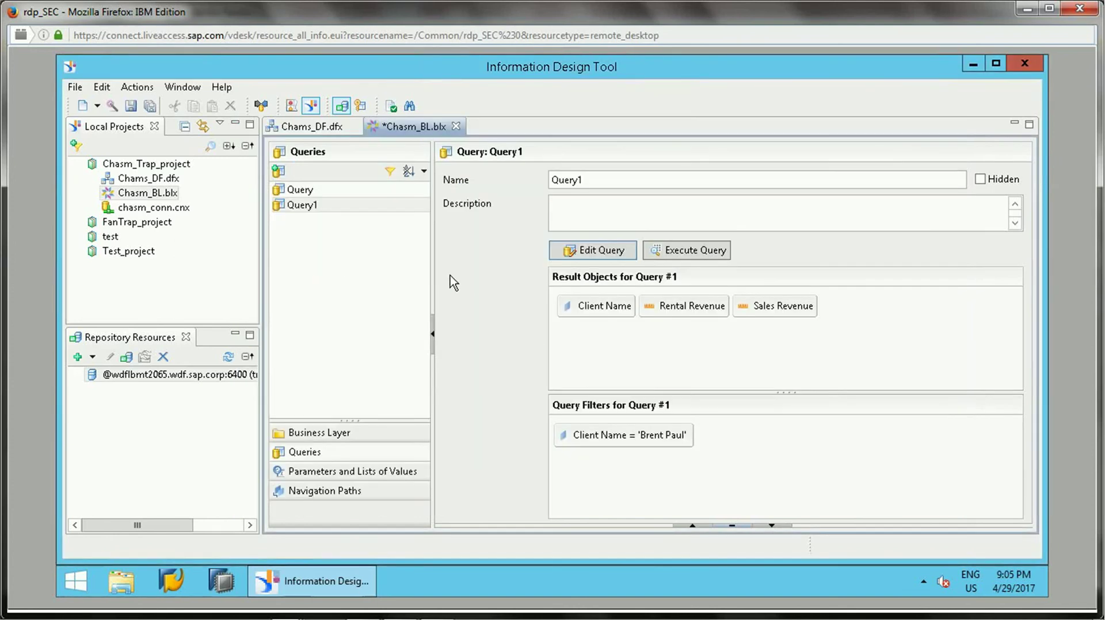
{"action": "left_click", "coordinate": [349, 129]}
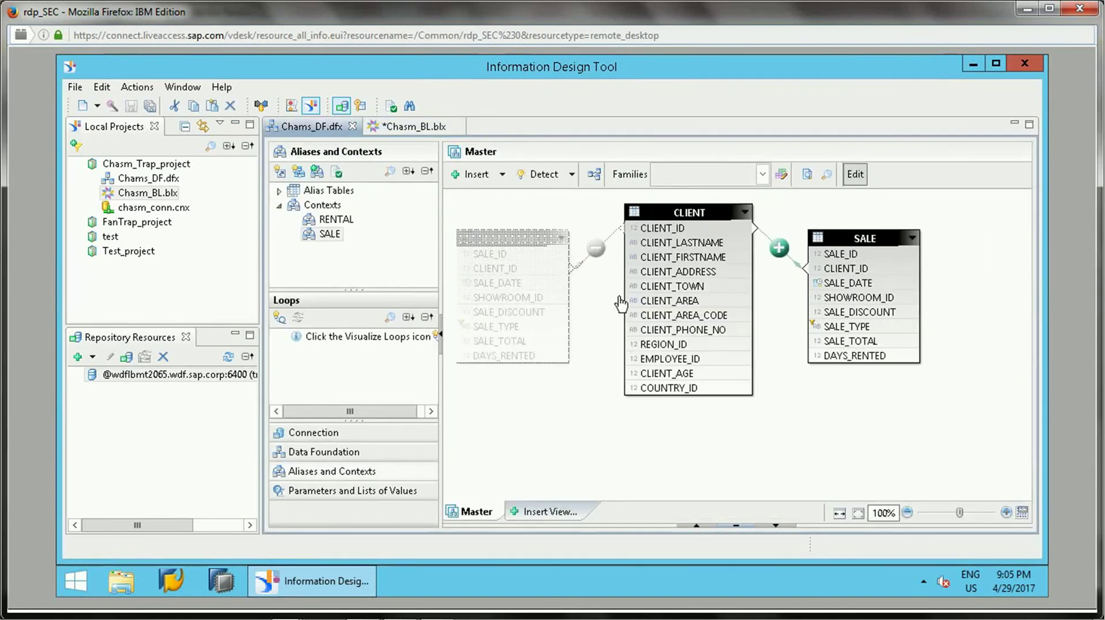